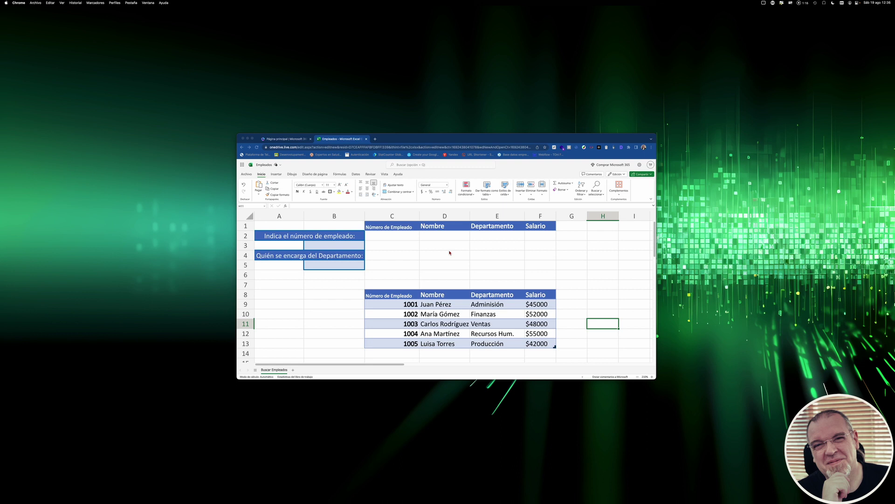
- Enlarge the workbook window to fill the screen and zoom in on the employee sheet
mouse_move(437, 142)
left_mouse_down()
mouse_move(456, 132)
mouse_move(434, 140)
left_mouse_up()
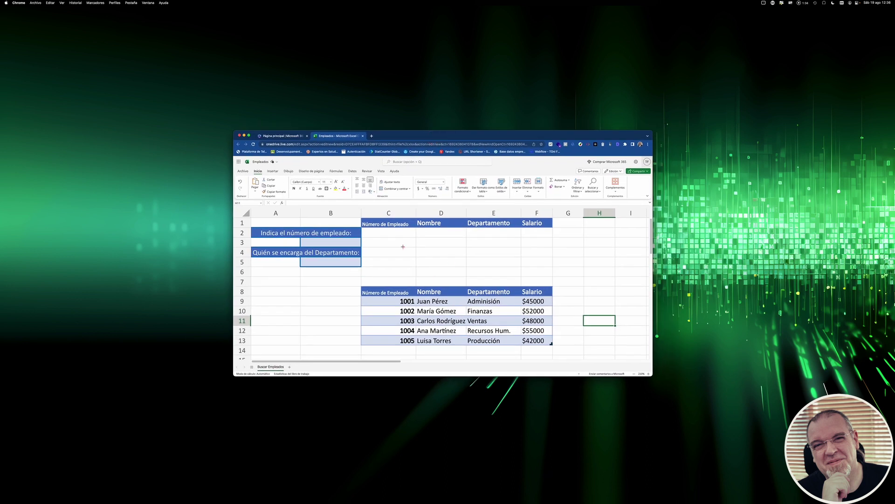
left_click_drag(455, 142, 455, 141)
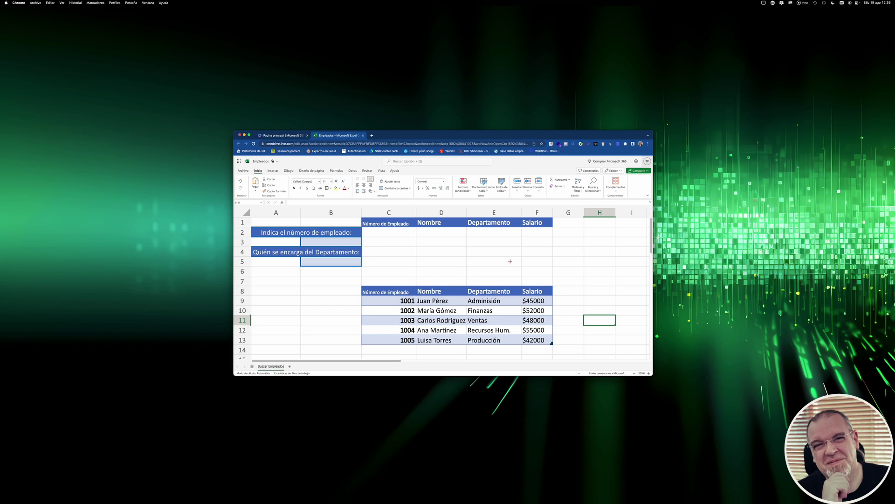
left_click_drag(418, 135, 417, 136)
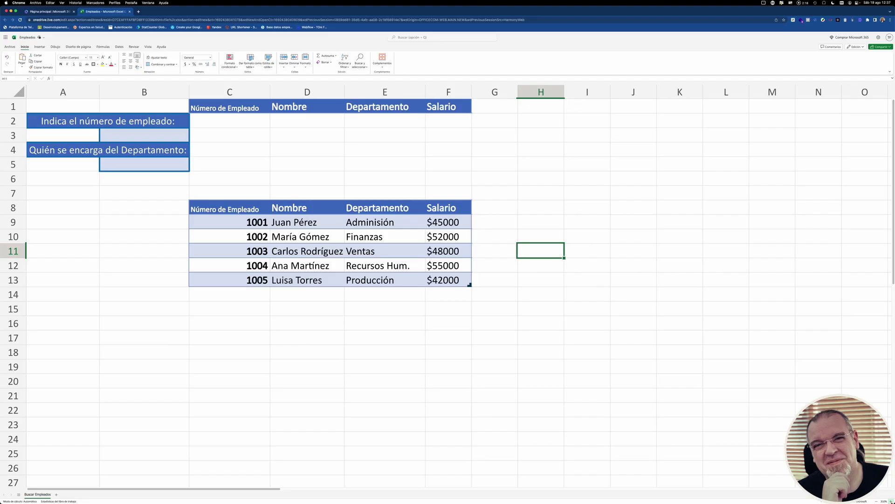
scroll(323, 492, "up", 5)
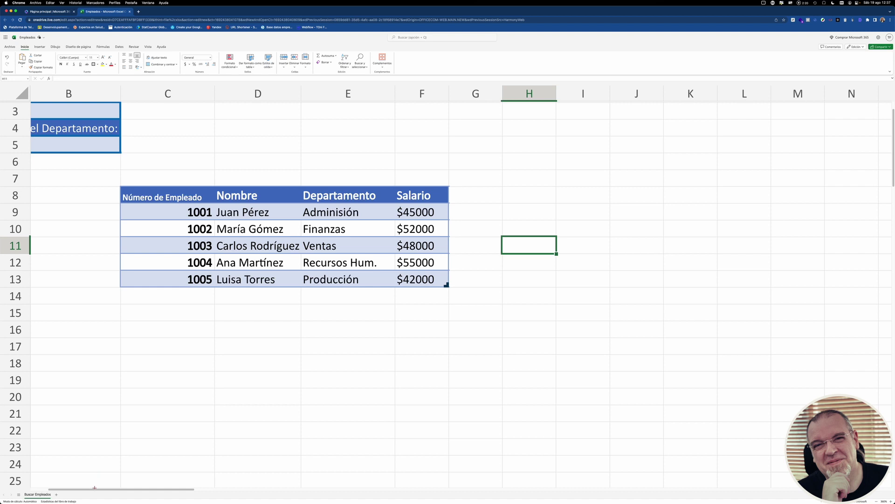
scroll(94, 487, "left", 2)
scroll(240, 345, "up", 2)
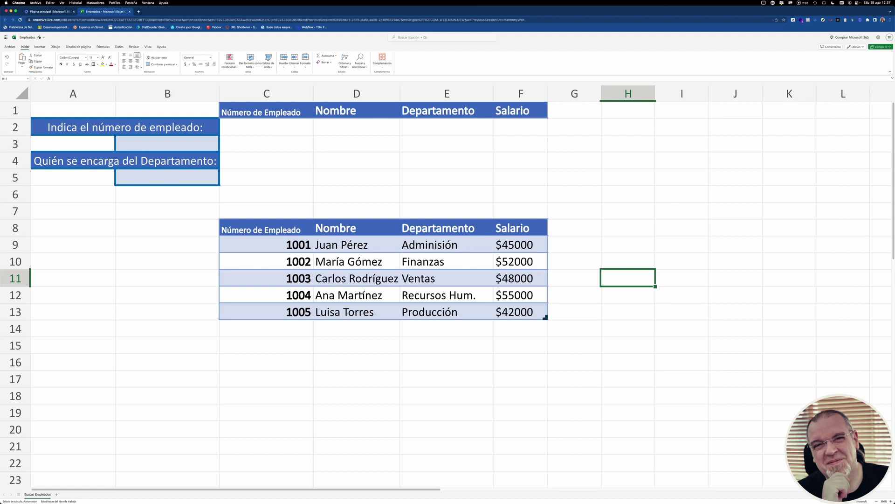
left_click(891, 501)
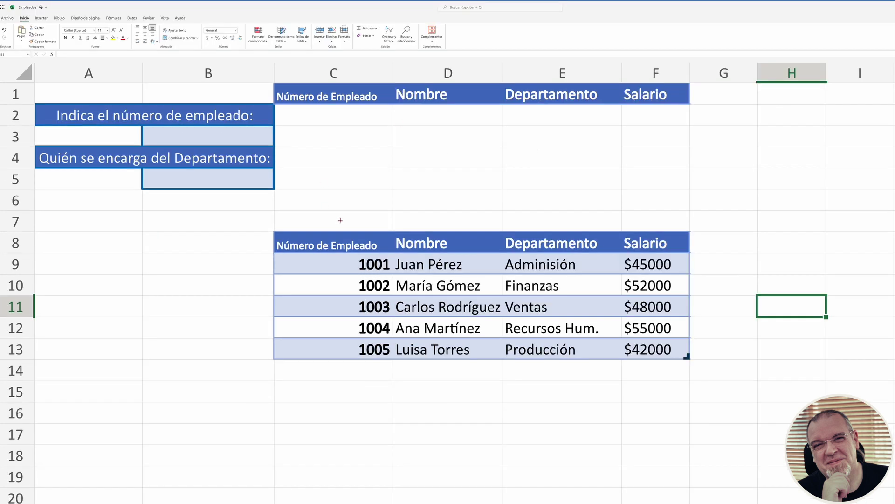
- Examine the employee table in C8:F13 and its Nombre, Departamento and Salario columns
left_click(181, 329)
left_click(208, 409)
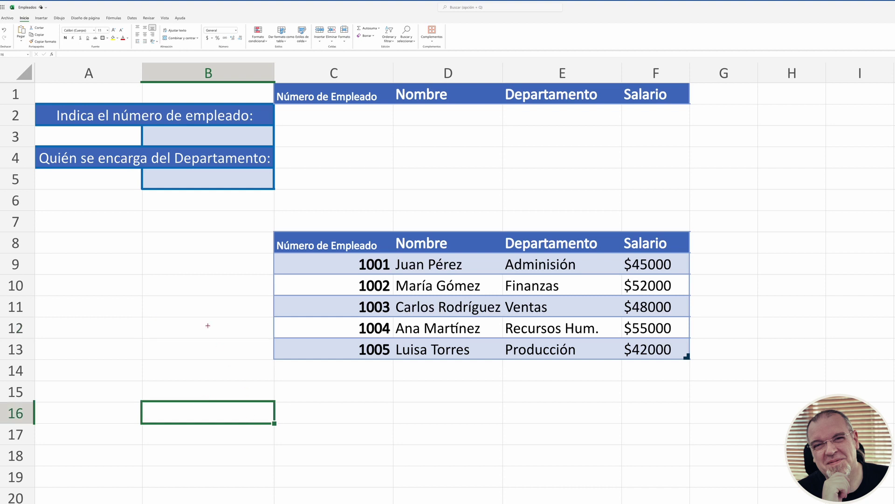
left_click_drag(312, 240, 639, 349)
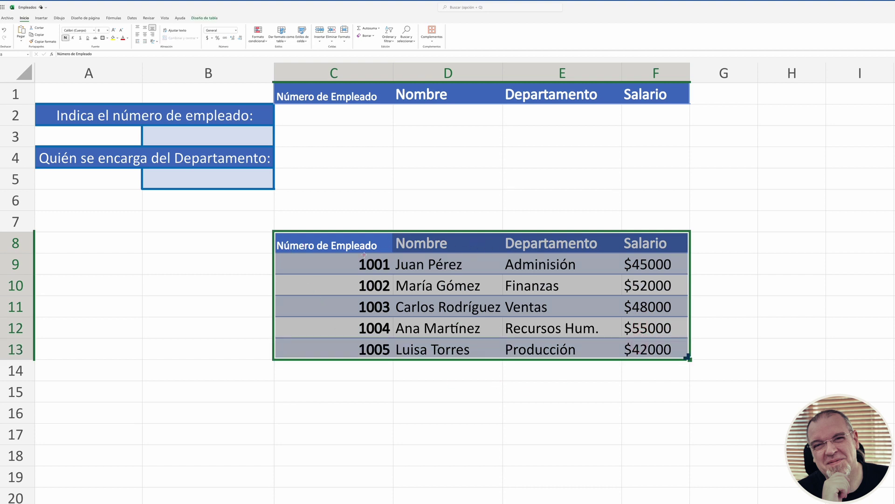
left_click(438, 243)
left_click(567, 244)
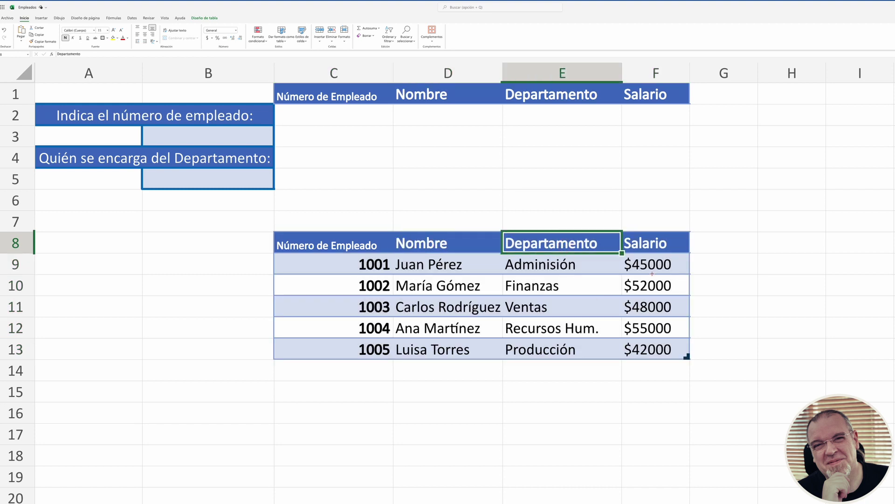
left_click(655, 246)
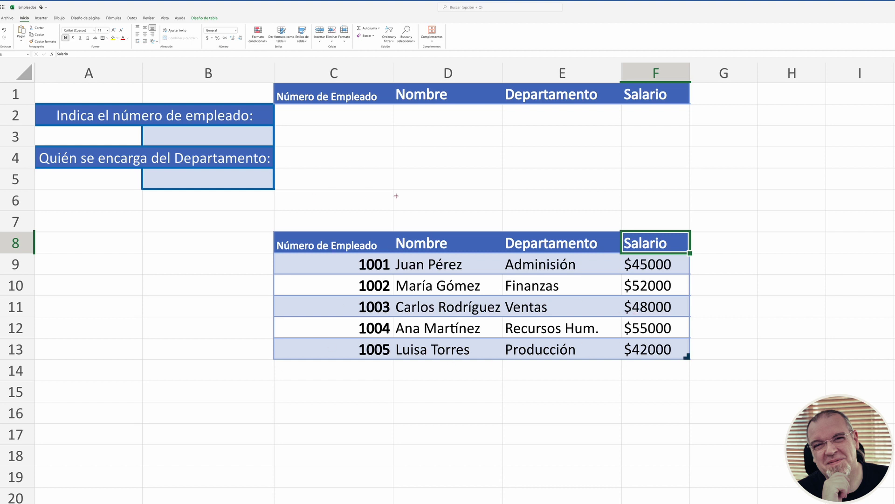
left_click(452, 160)
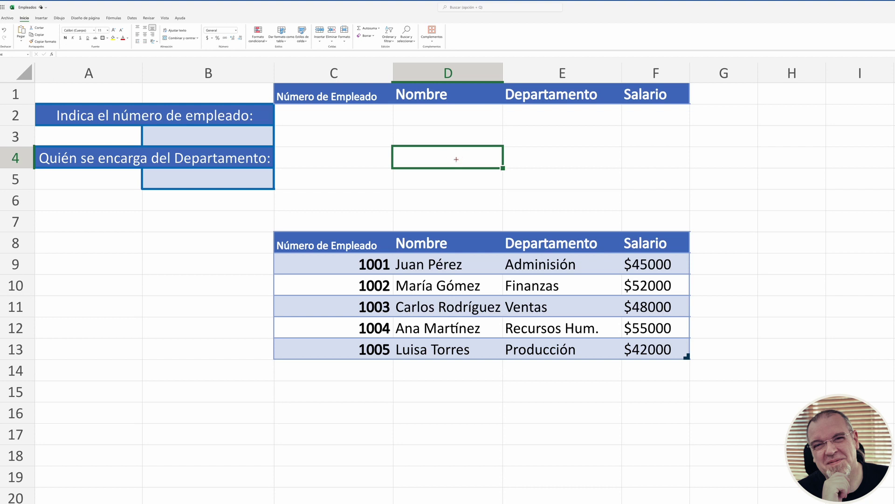
type("=busc")
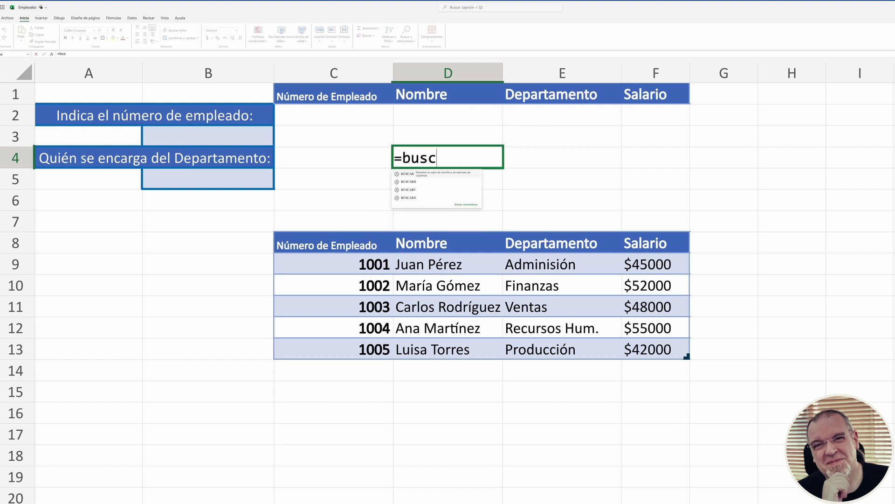
type("arV")
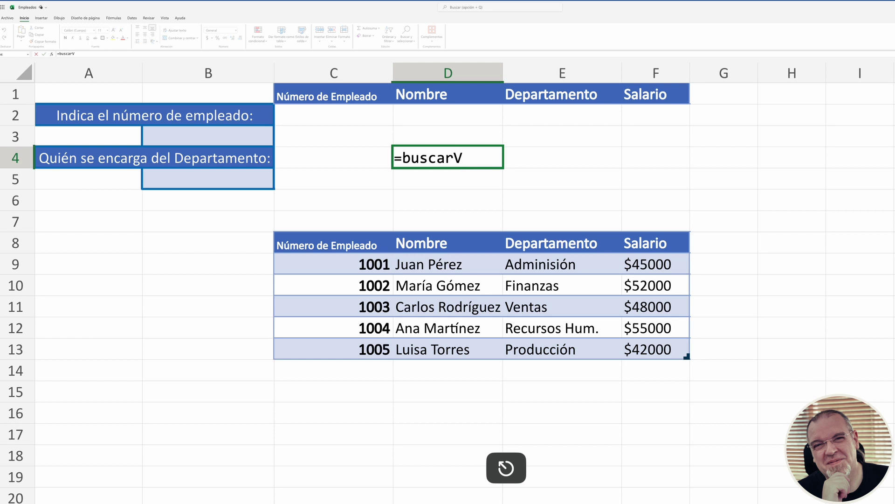
key("Escape")
- Enter 1003 as the employee number to look up in cell B3
left_click(233, 138)
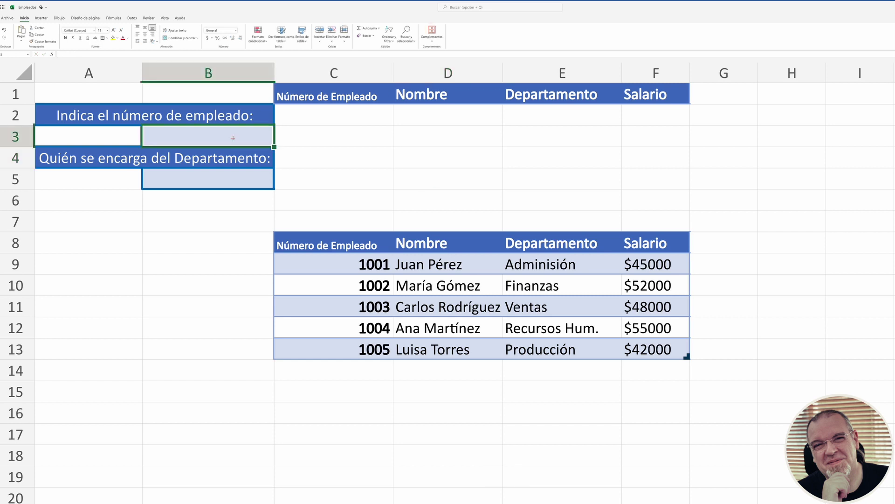
left_click(455, 140)
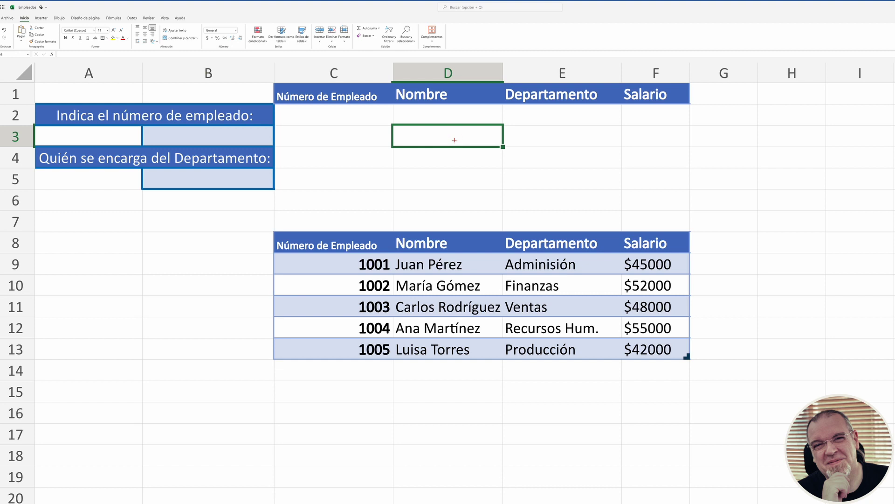
left_click(235, 137)
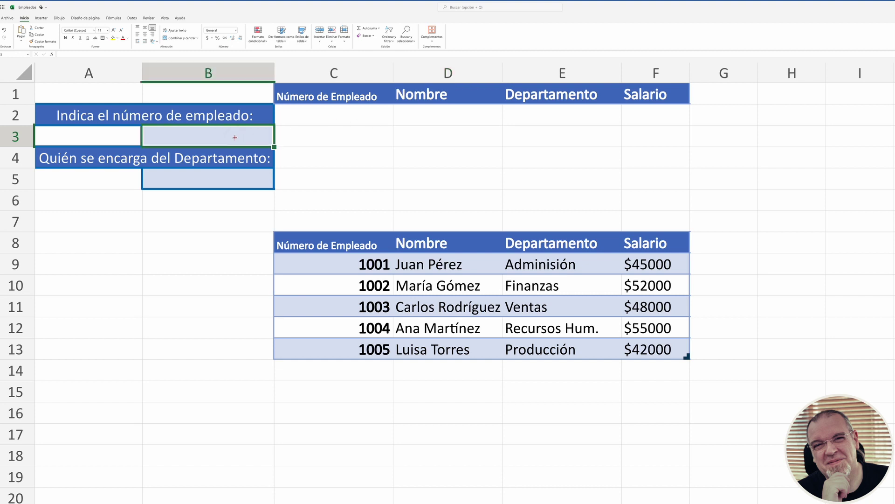
type("1003")
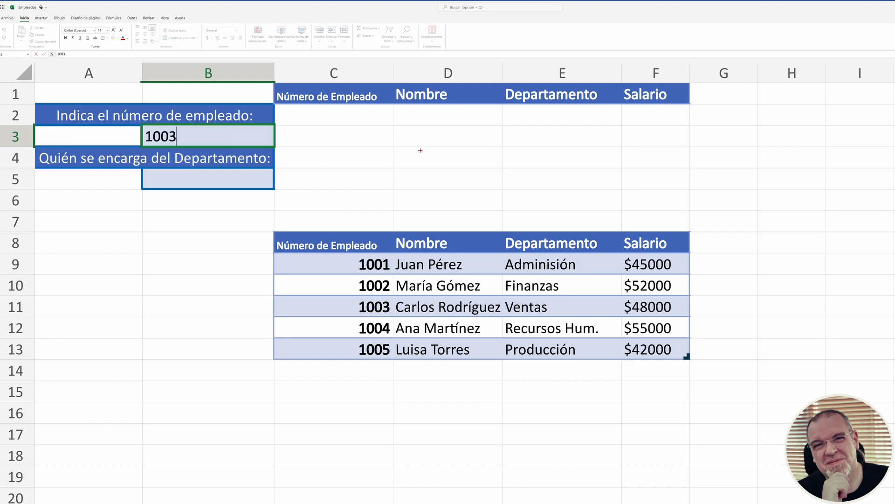
- Start a BUSCARV formula in D3 under the Nombre header, with B3 as the lookup value
left_click(445, 143)
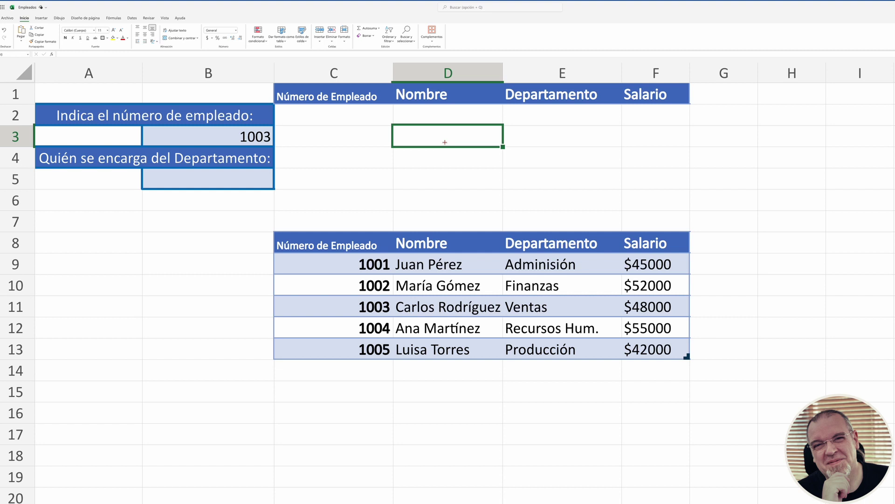
type("=")
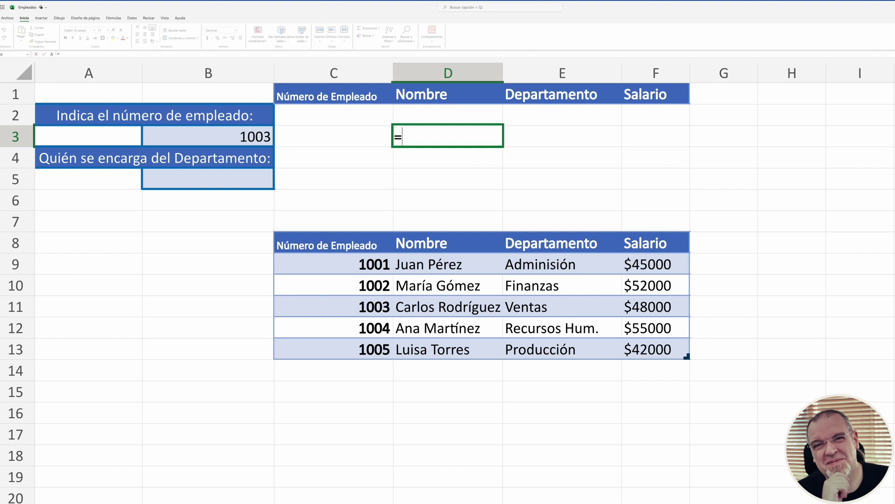
type("buscar")
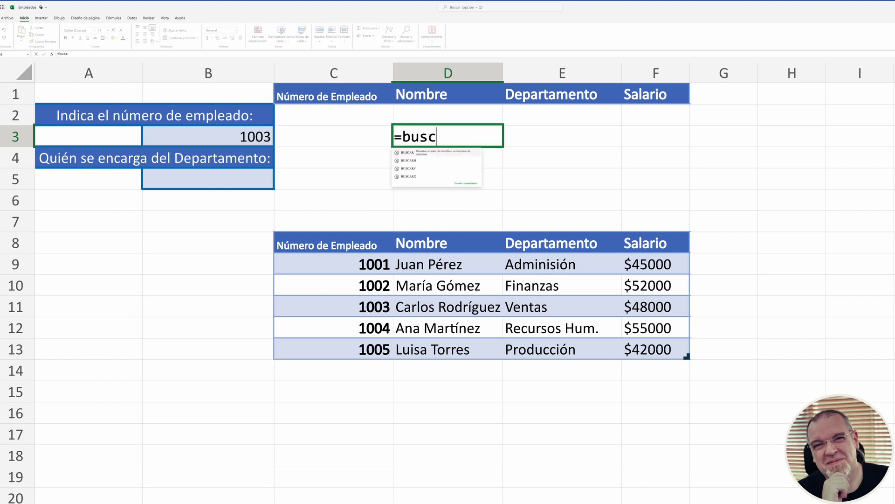
key("Down")
key("Down")
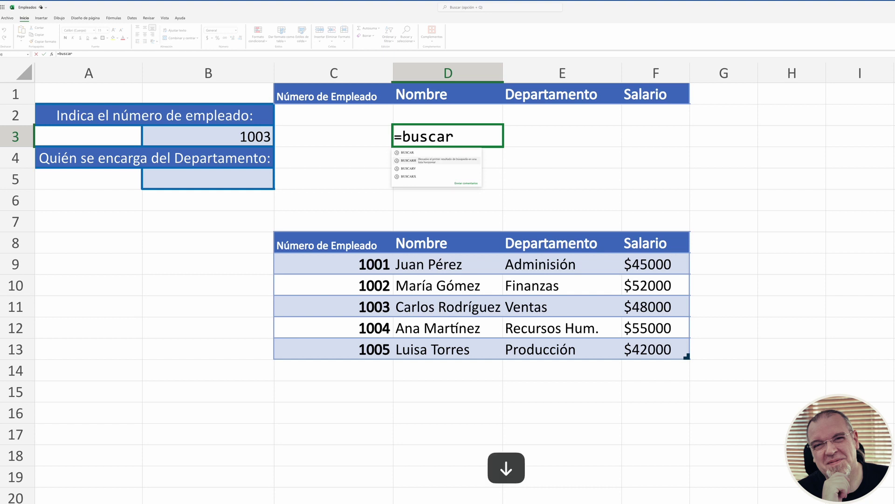
key("Tab")
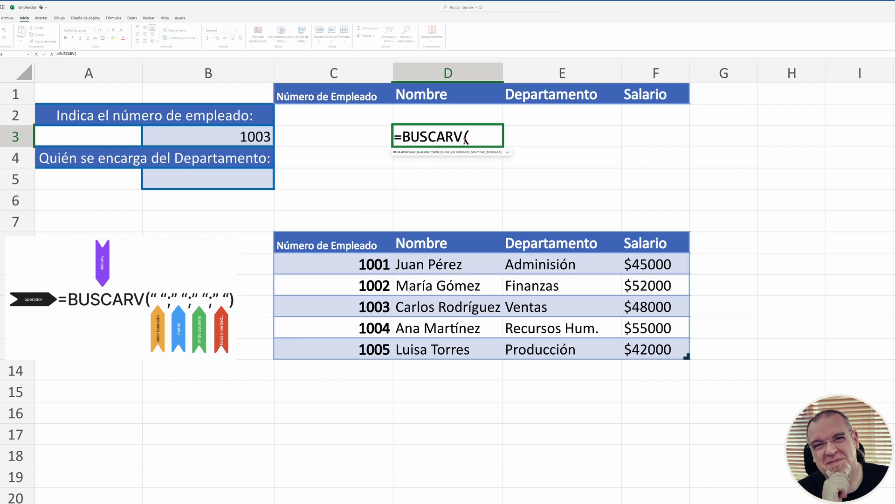
left_click(254, 141)
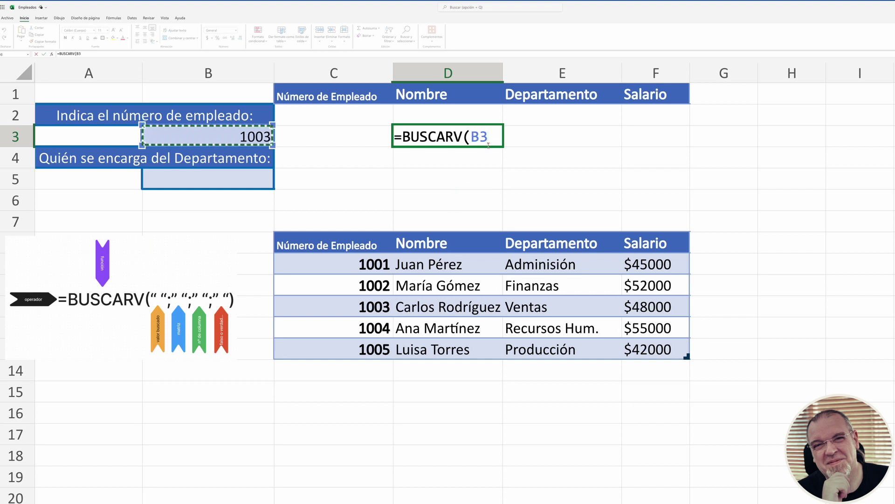
type(";")
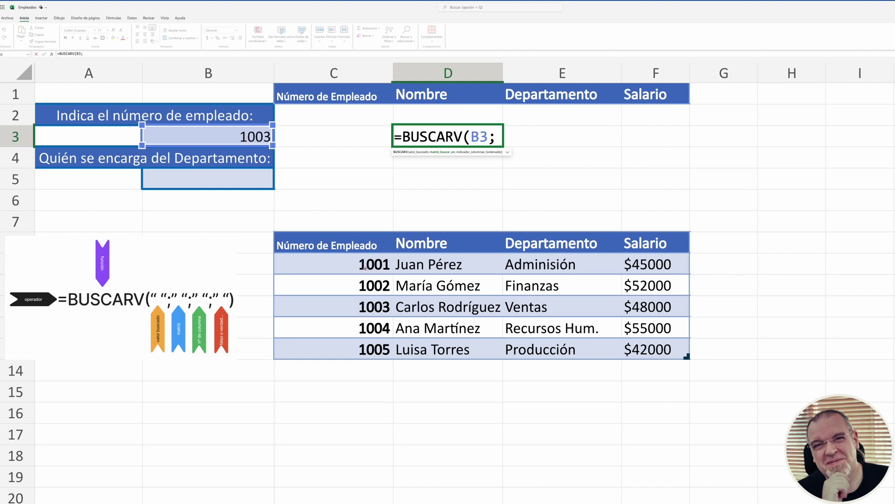
- Complete the BUSCARV formula with the table's Número de Empleado to Nombre columns as range, column index 2 and falso for an exact match
left_click_drag(363, 264, 455, 350)
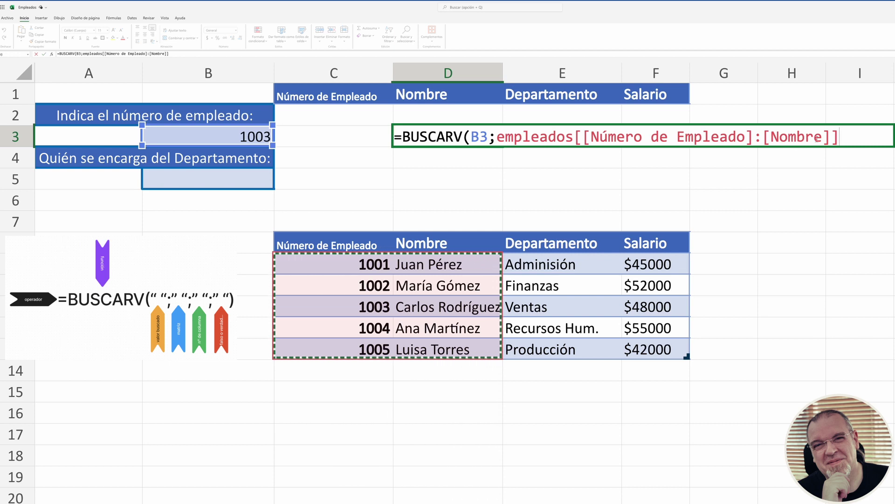
type(";")
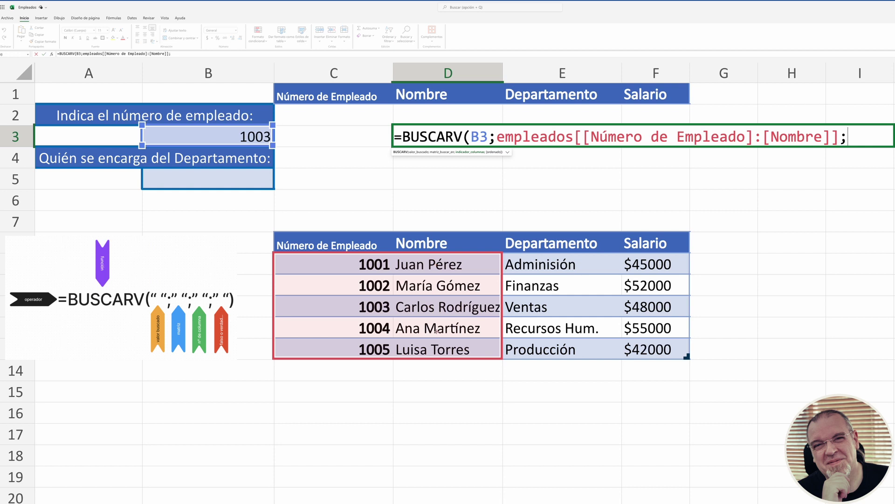
type("2;")
type("ver")
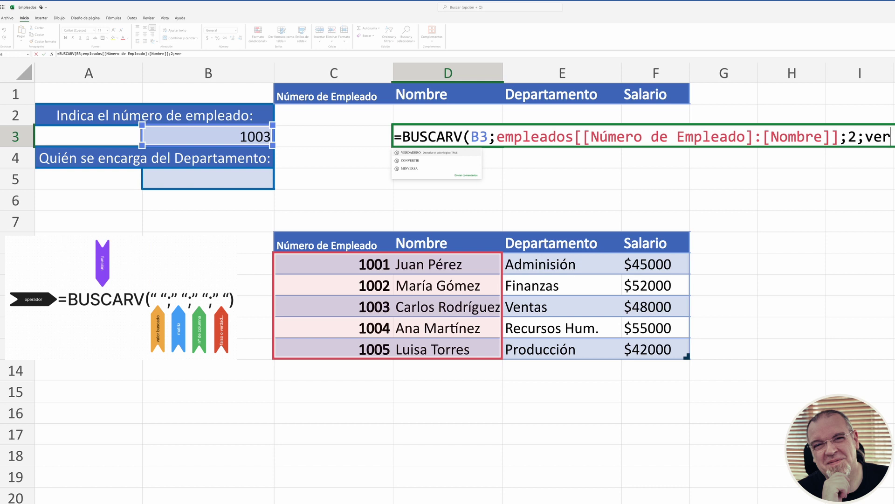
key("BackSpace")
key("BackSpace")
key("BackSpace")
type("falso")
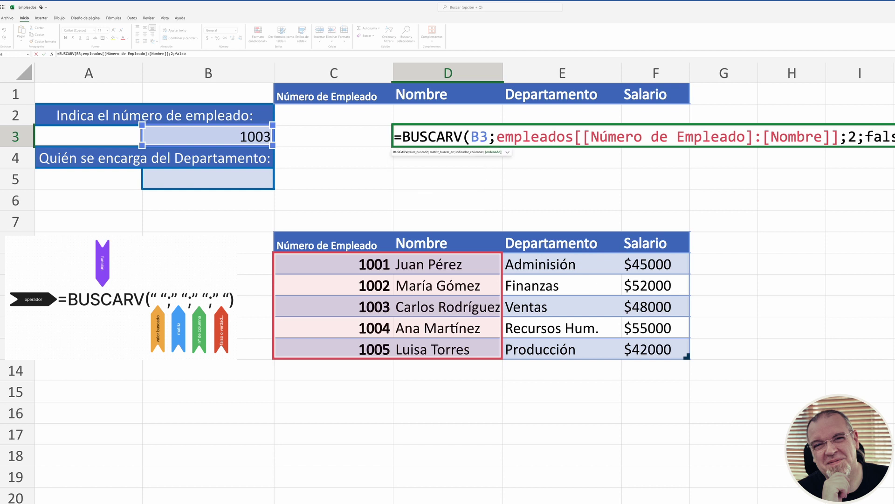
type(")")
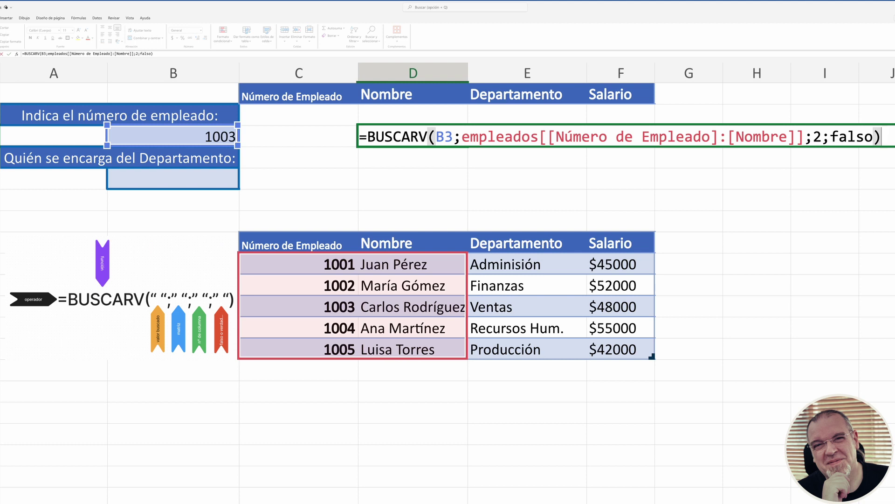
key("Return")
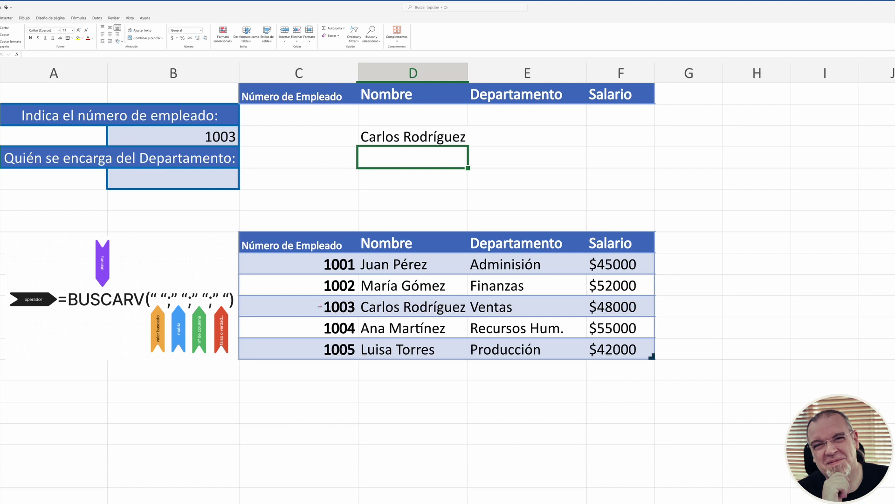
- Test the lookup by setting the employee number in B3 to 1002 and comparing the returned name with the table row
left_click_drag(306, 306, 409, 303)
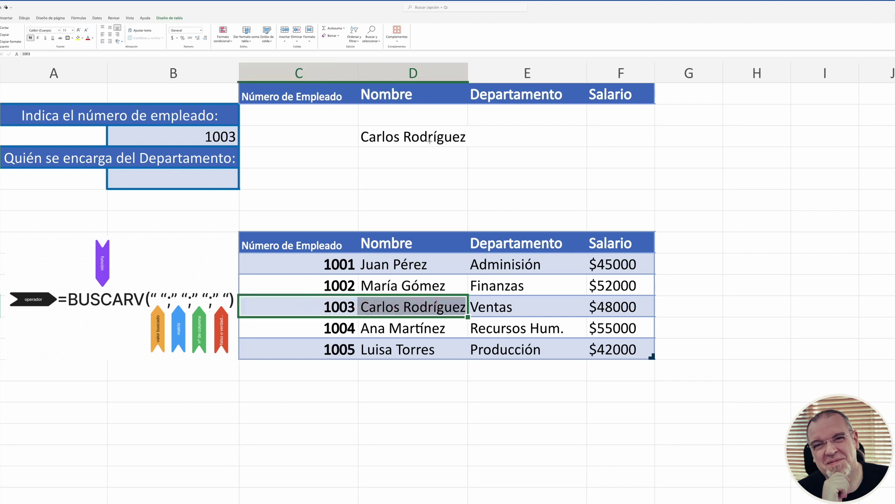
left_click(192, 138)
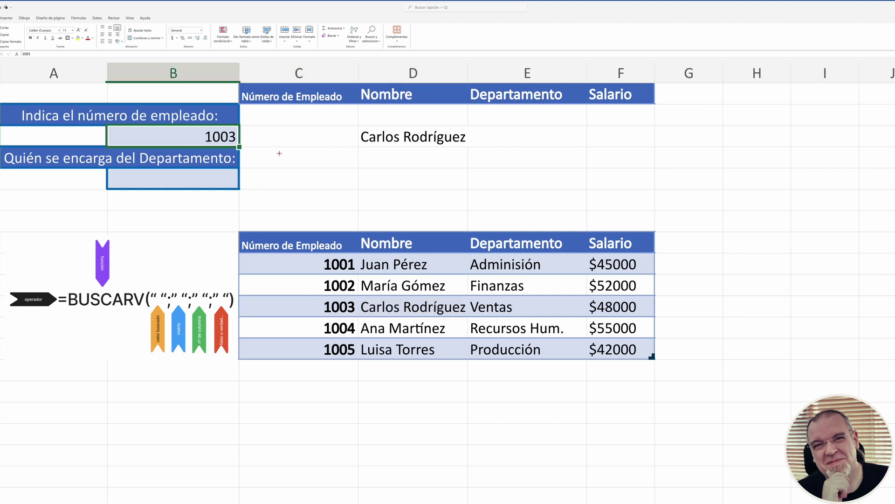
type("1002")
key("Return")
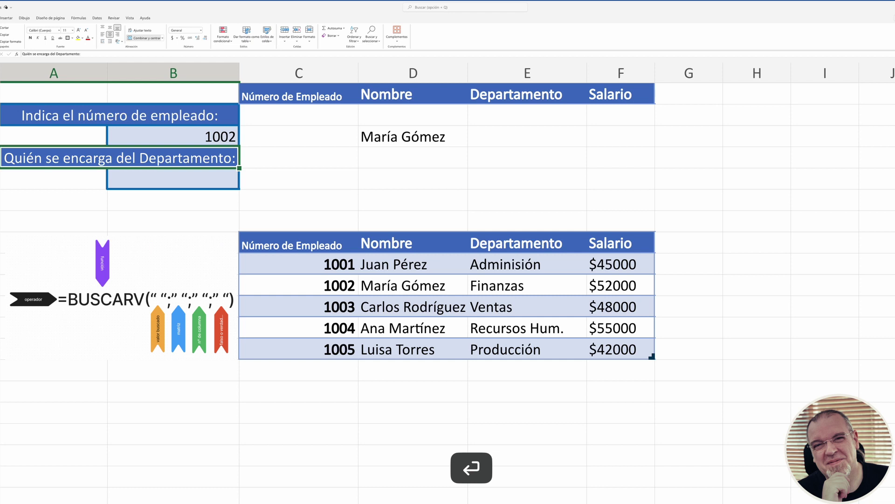
left_click_drag(342, 286, 401, 287)
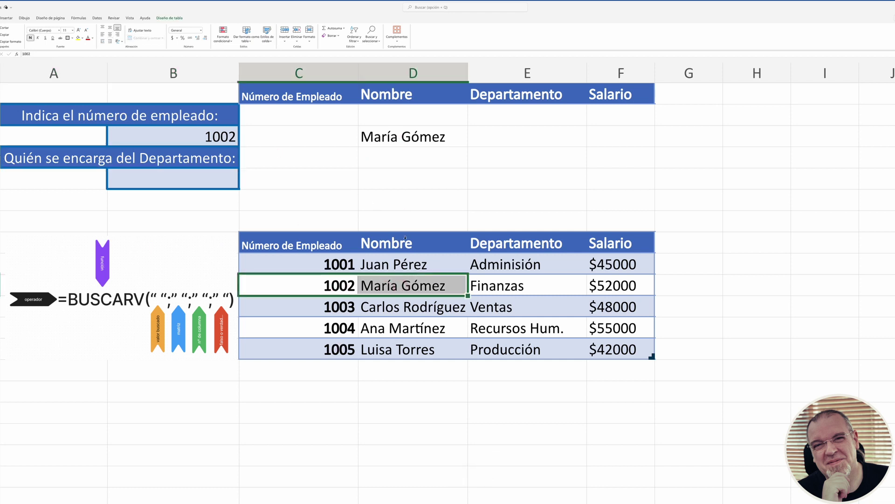
left_click(326, 281)
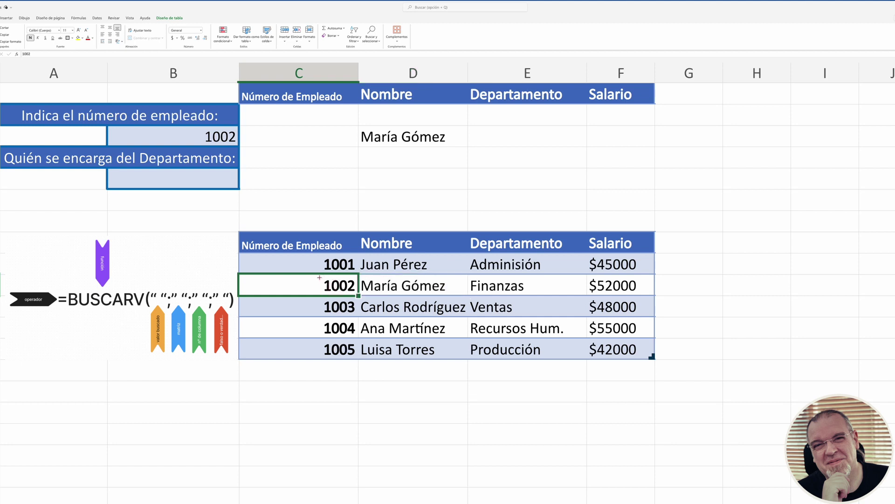
- Compare employee 1002's table row with the name lookup in D3 and review the arguments of its BUSCARV formula
left_click(314, 266)
left_click_drag(314, 265, 313, 305)
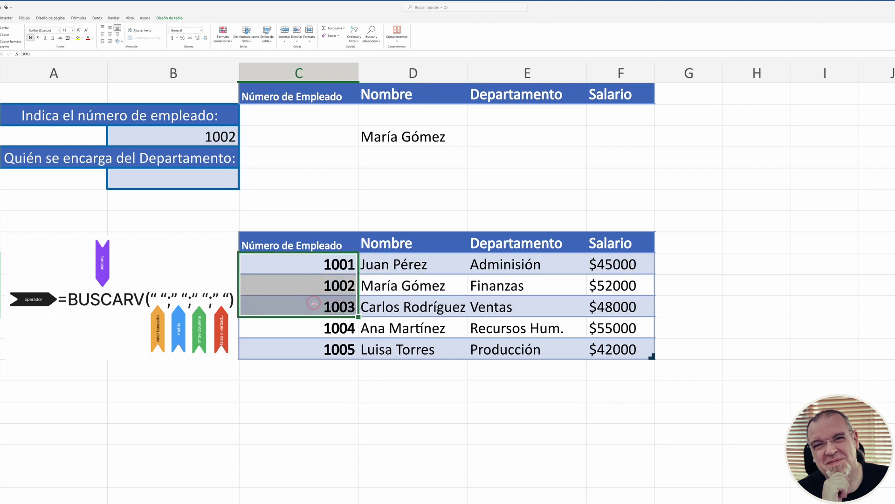
left_click(312, 287)
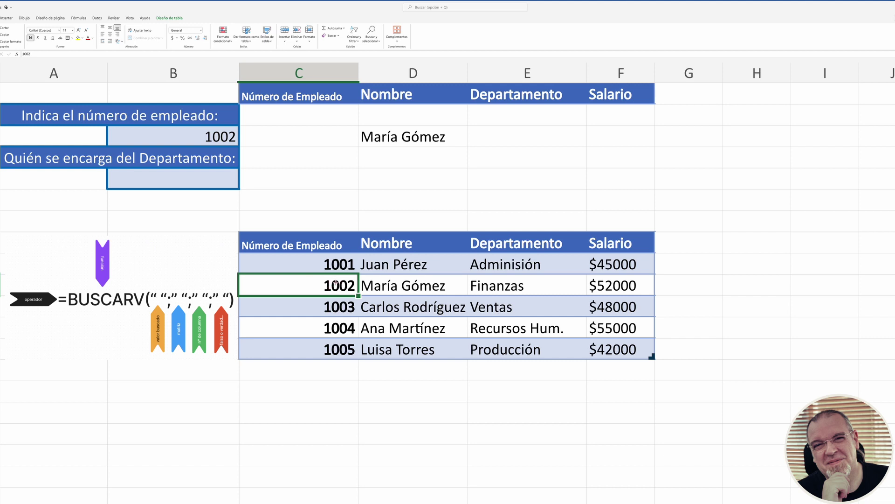
left_click(399, 286)
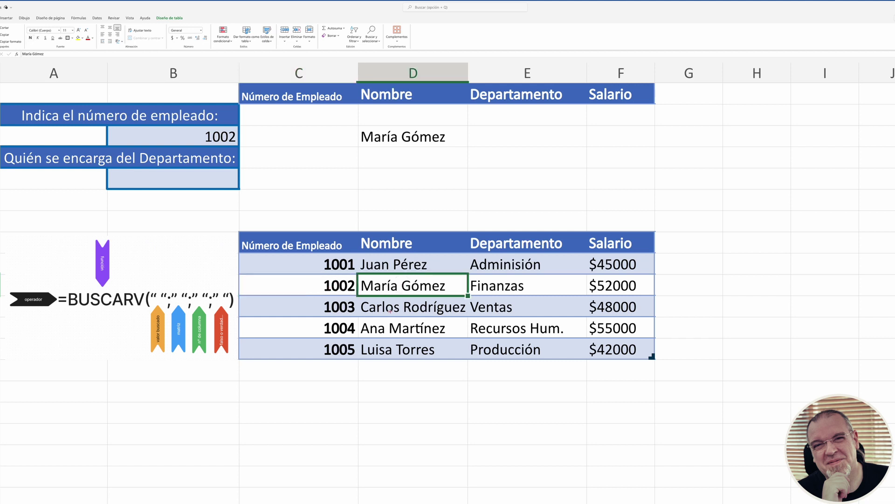
left_click(342, 285)
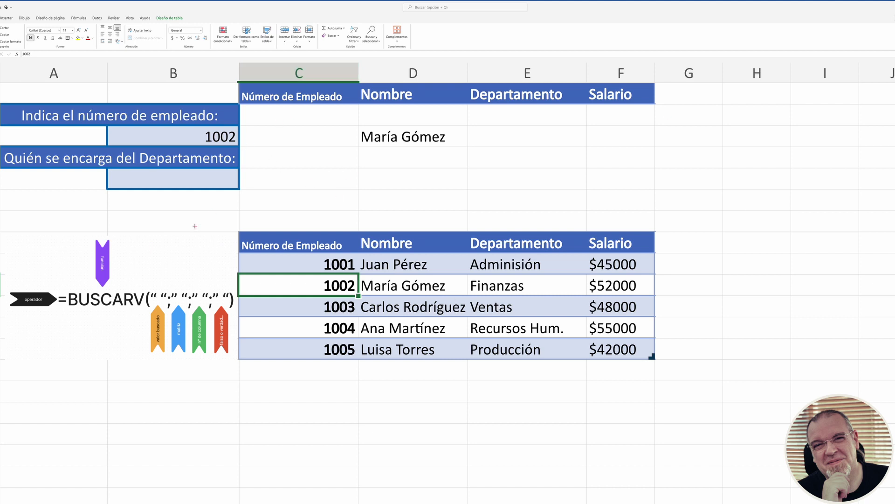
left_click(382, 288)
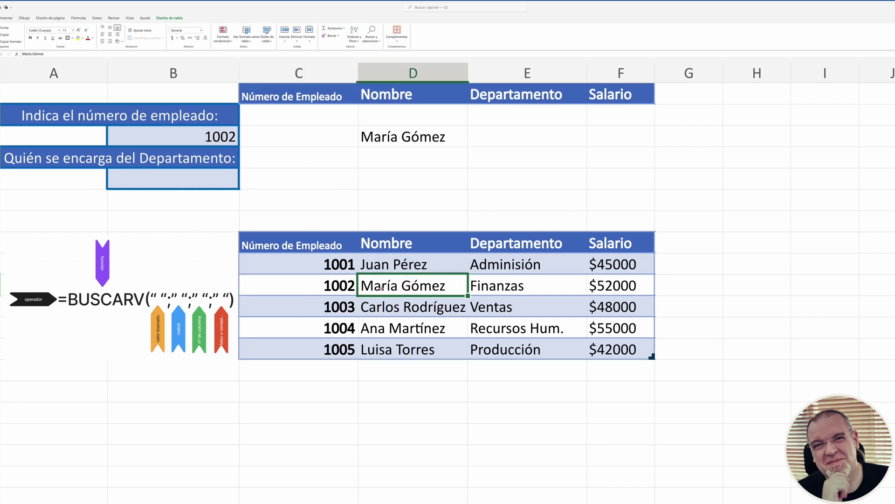
left_click(196, 140)
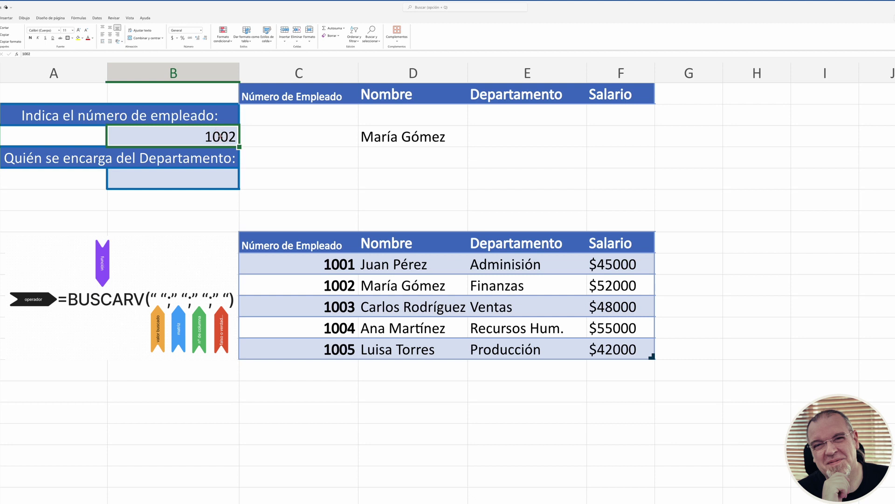
double_click(403, 135)
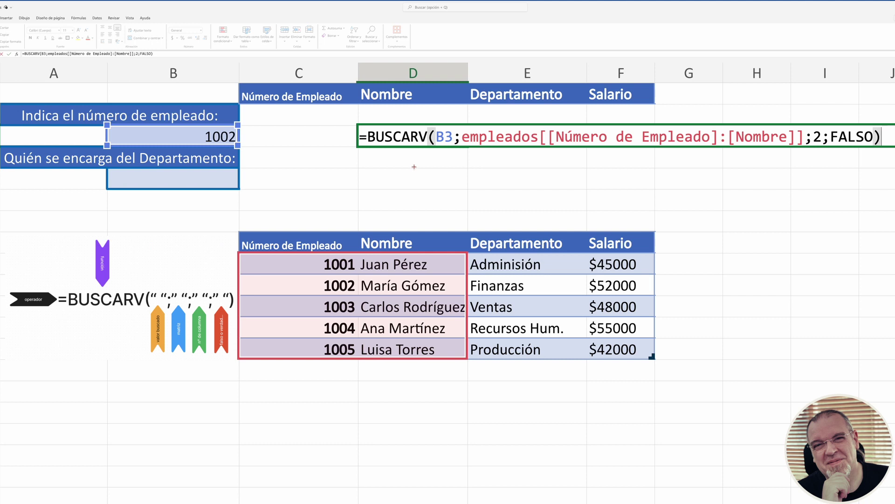
key("Return")
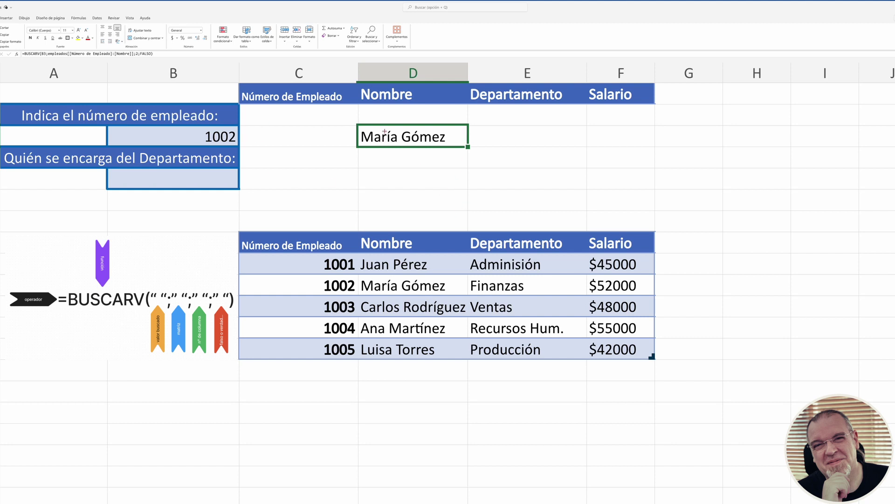
- Examine the left-to-right order of the table columns that BUSCARV searches, from Número de Empleado to Salario
left_click(415, 288)
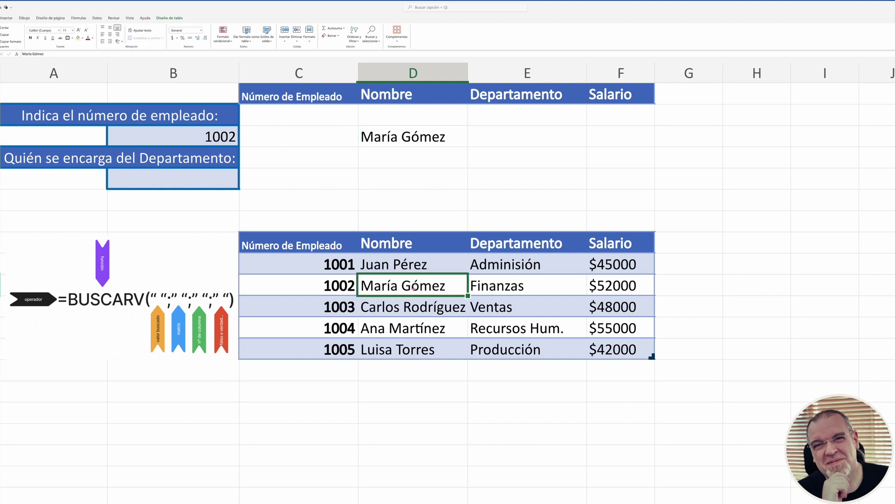
left_click(327, 288)
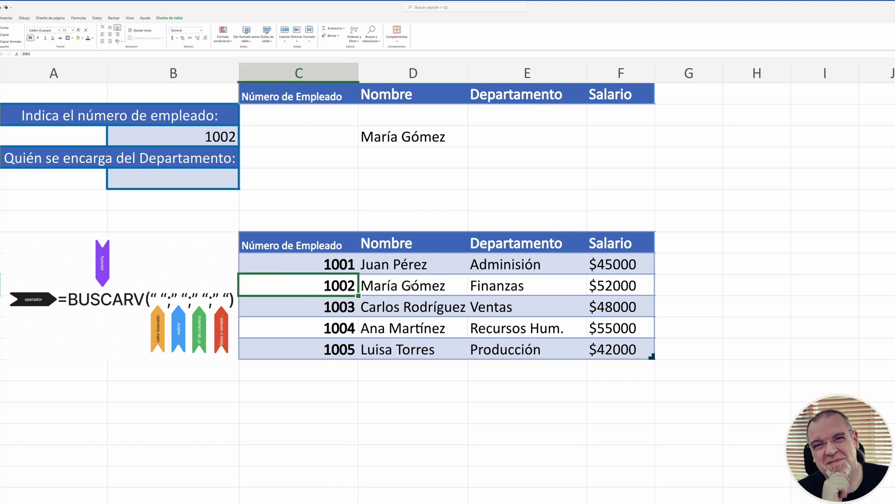
left_click(392, 264)
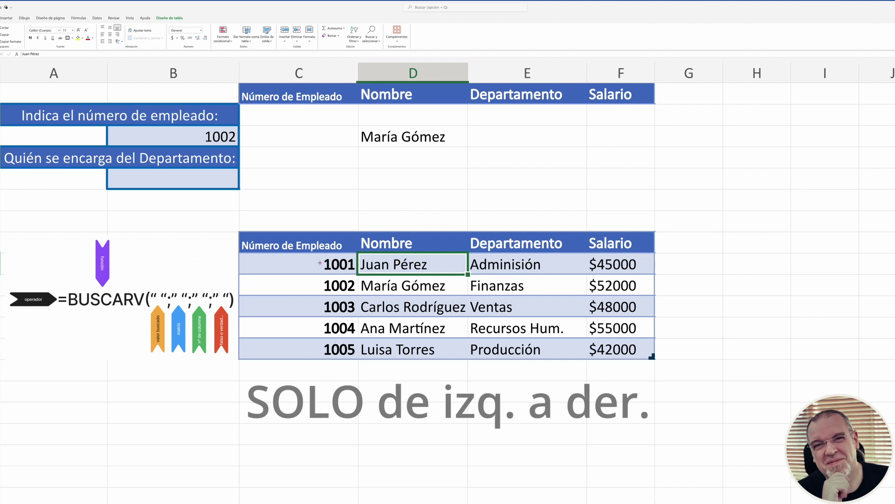
left_click(280, 265)
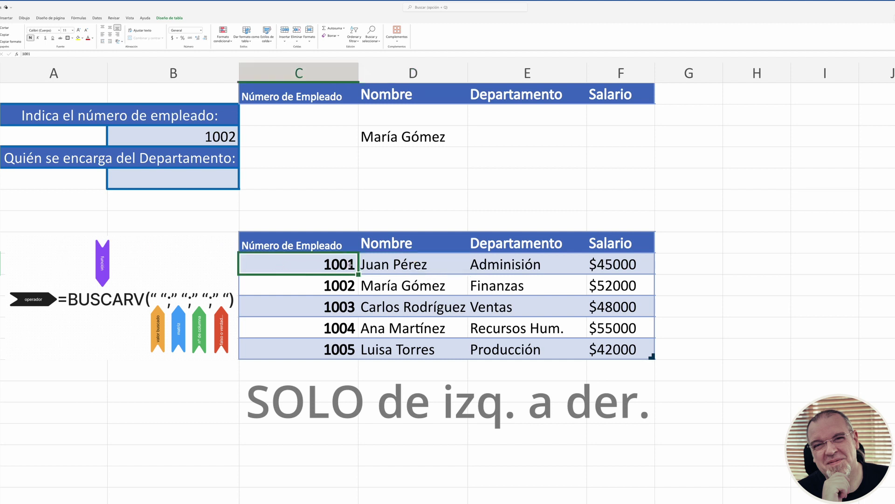
left_click_drag(275, 293, 597, 286)
left_click(600, 314)
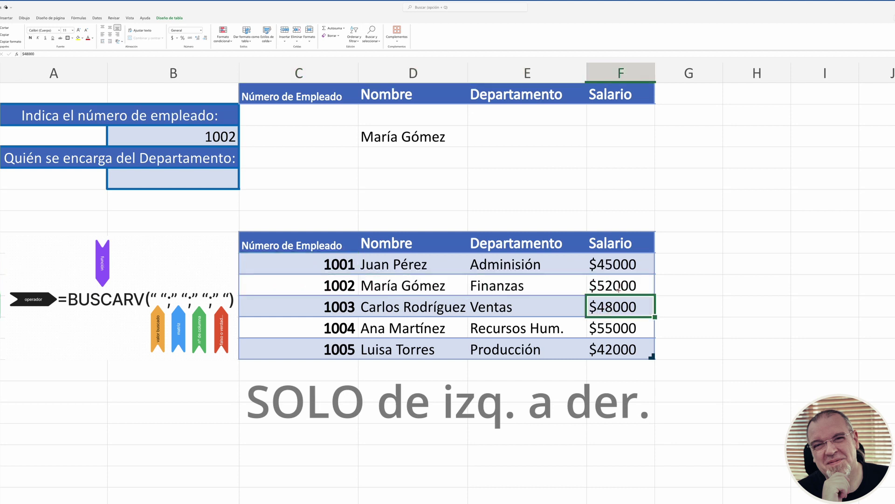
left_click(544, 290)
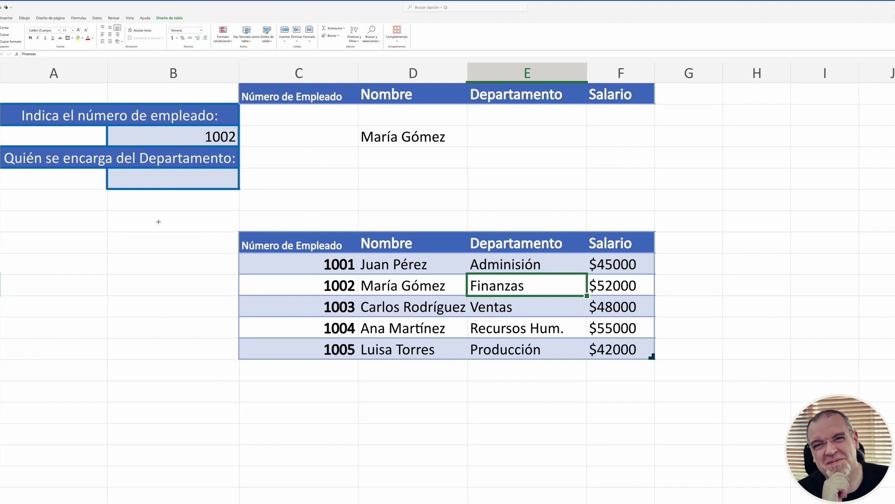
- Enter Ventas in B5 as the department whose person in charge is looked up
left_click(202, 182)
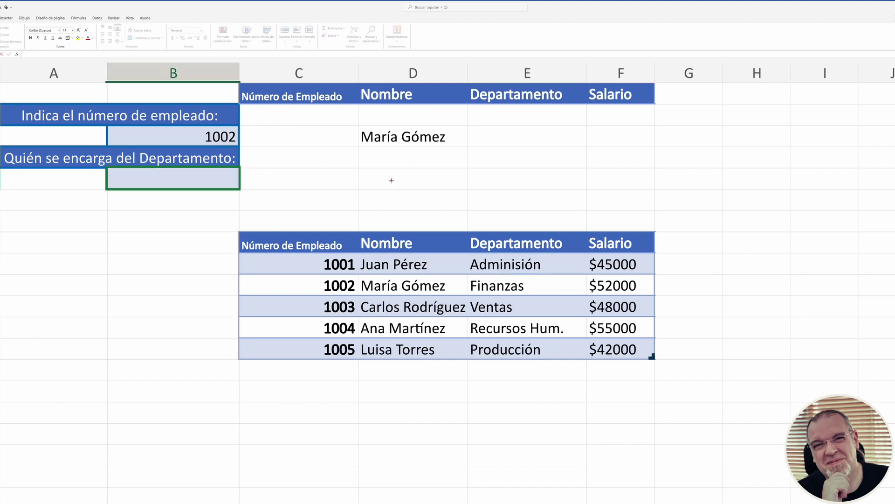
left_click(393, 180)
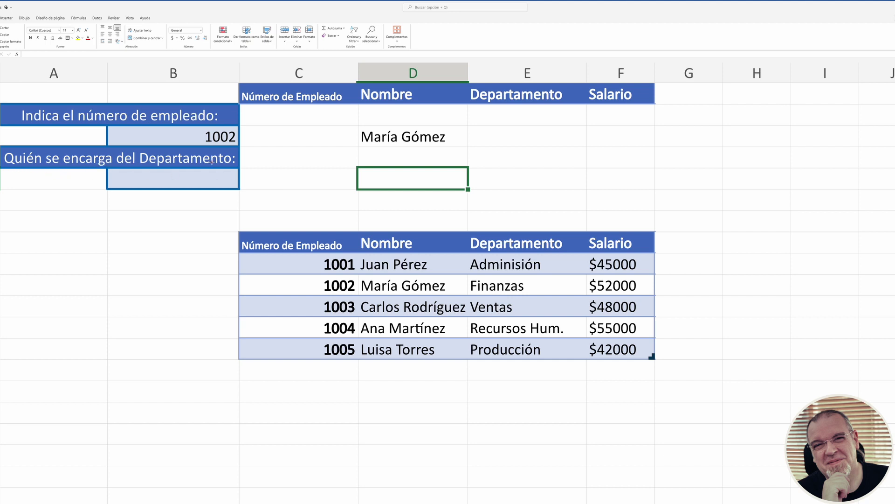
left_click(200, 181)
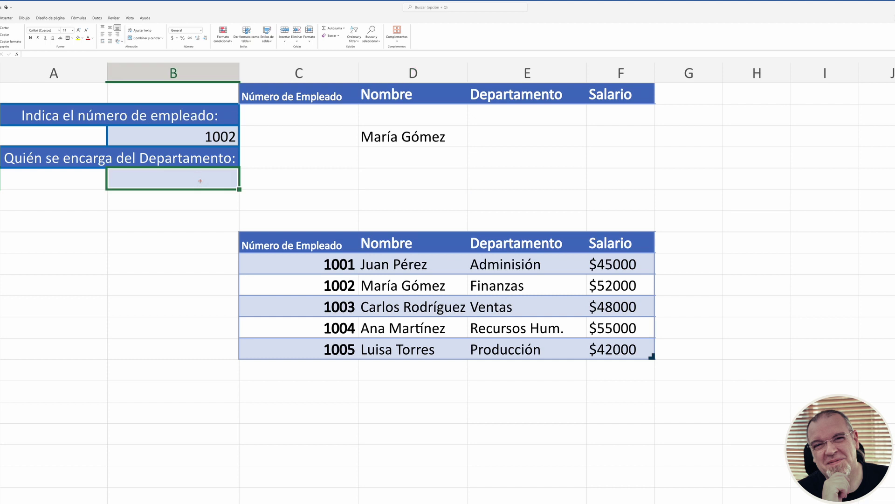
type("Ventas")
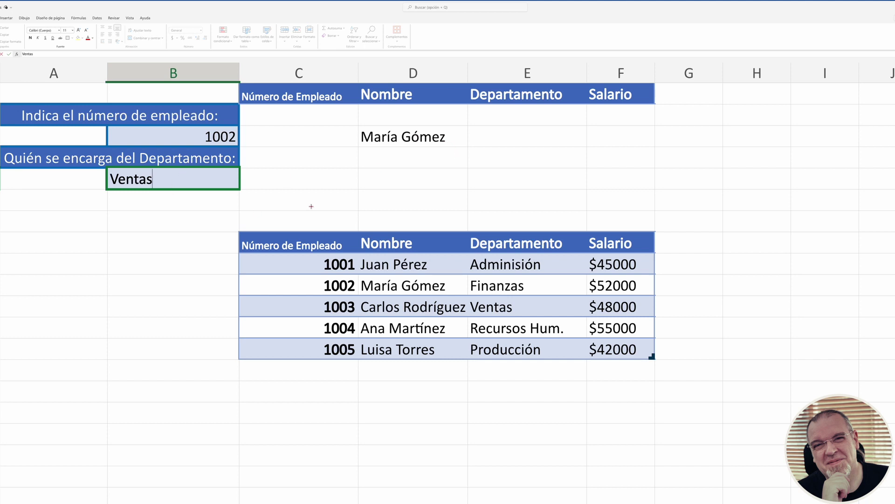
- Start a BUSCARX formula in D5 with the department cell B5 as the lookup value
left_click(422, 178)
type("=")
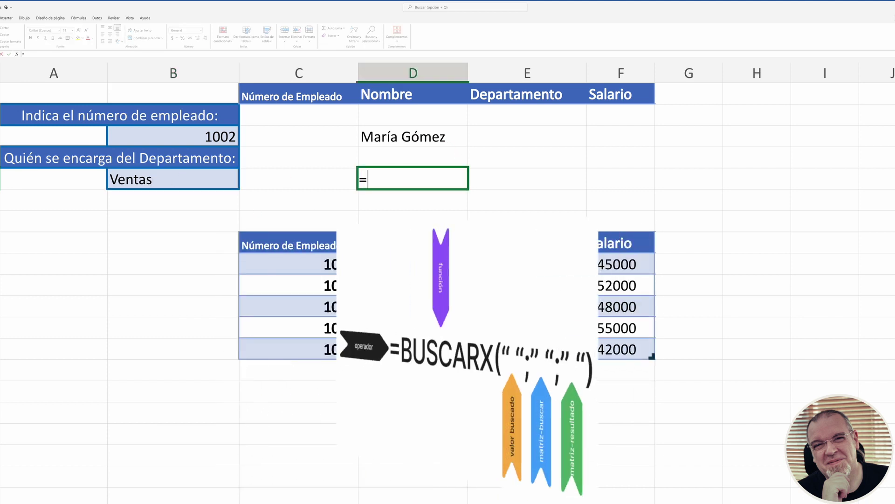
type("buscarX")
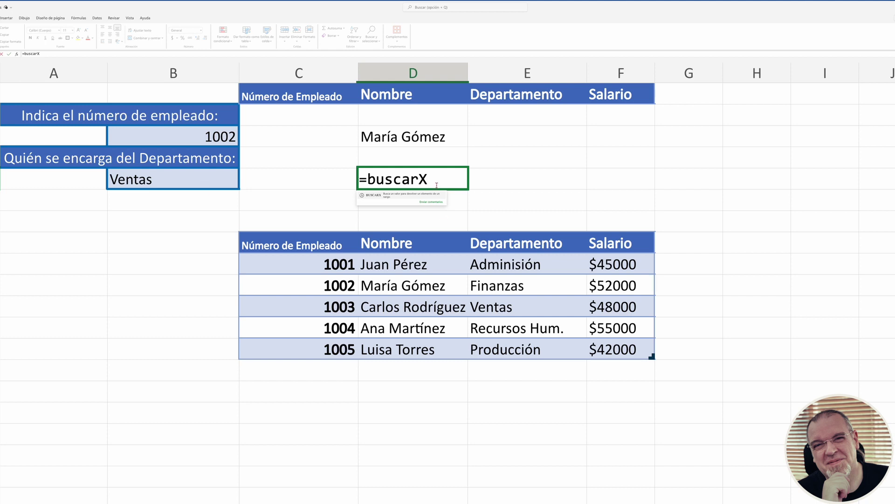
type("(")
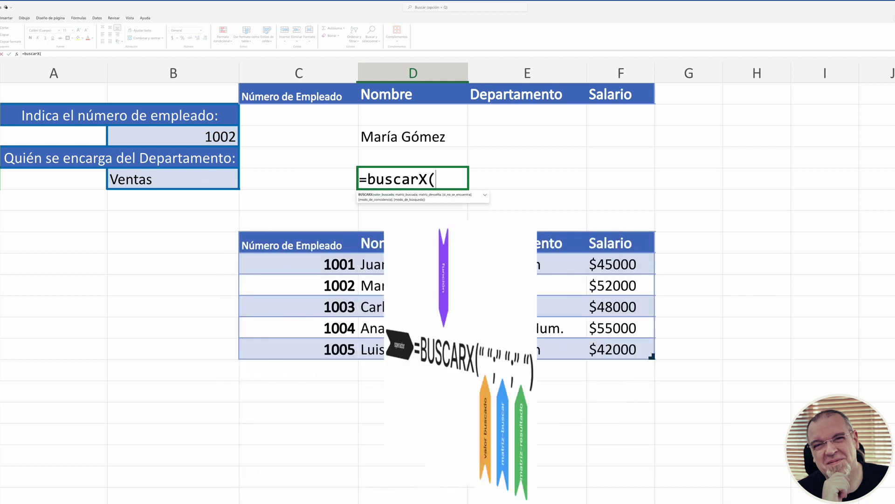
left_click(192, 176)
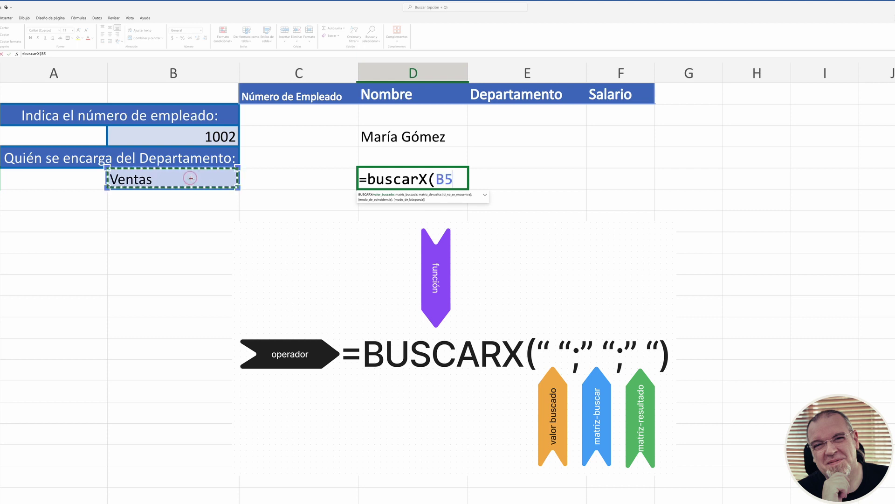
type(";")
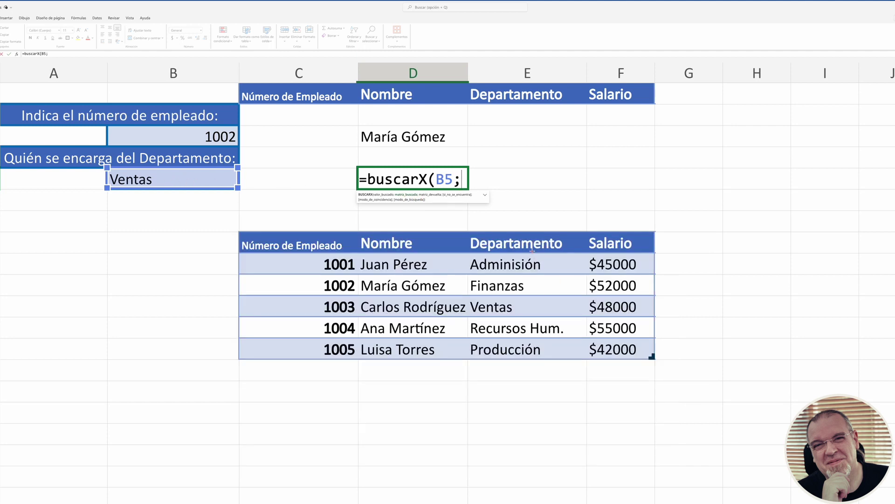
- Complete the BUSCARX formula with the table's Departamento column as lookup array, Nombre as return array and "no existe" as the not-found text
left_click(529, 232)
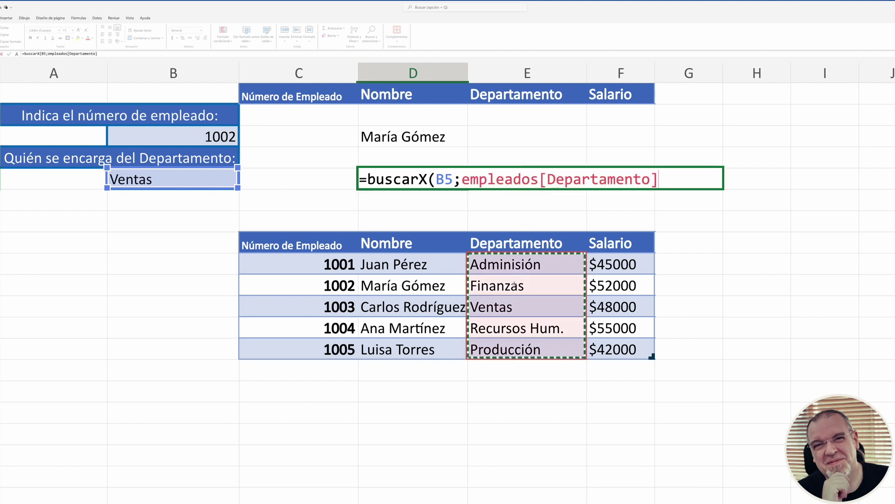
type(";")
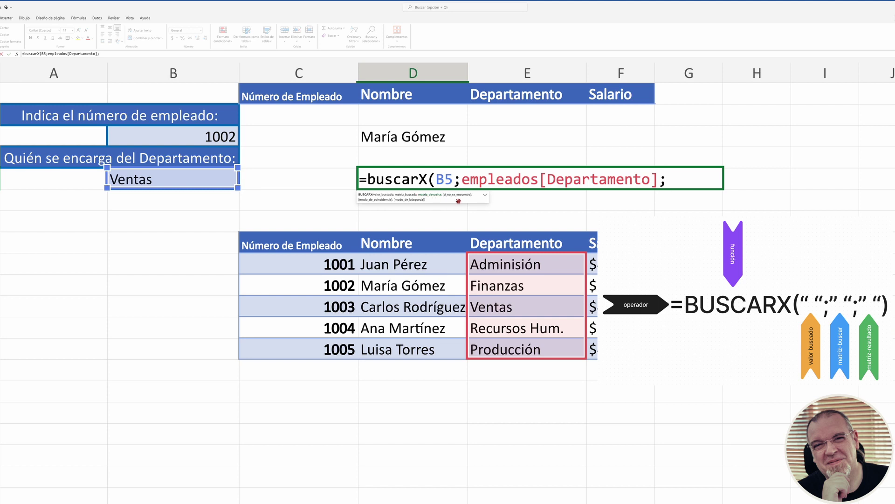
left_click(418, 233)
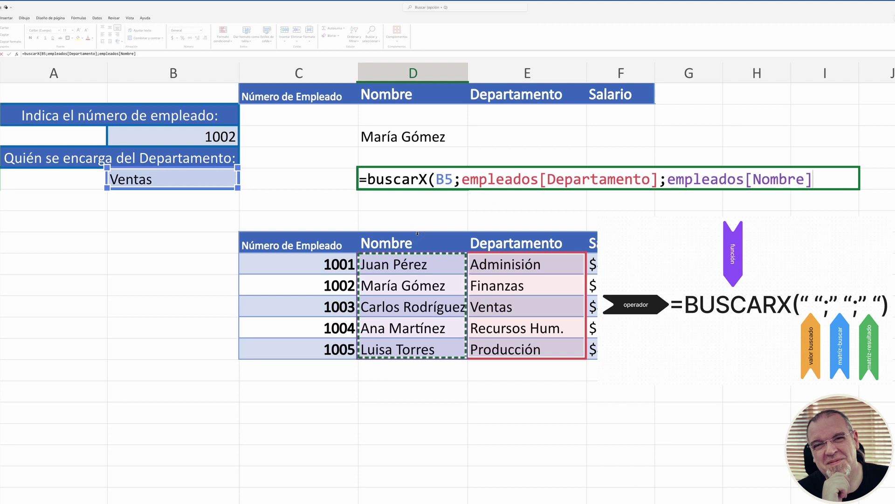
type(";")
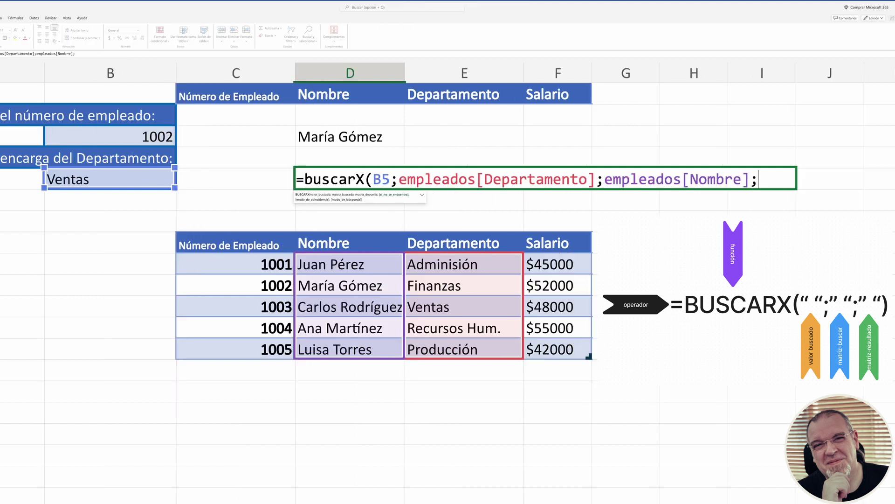
type("\"no existe\"")
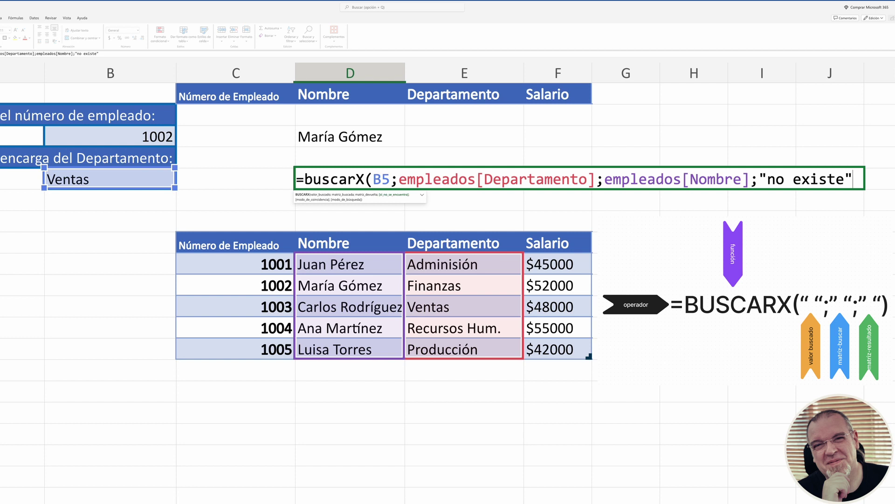
type(")")
key("Return")
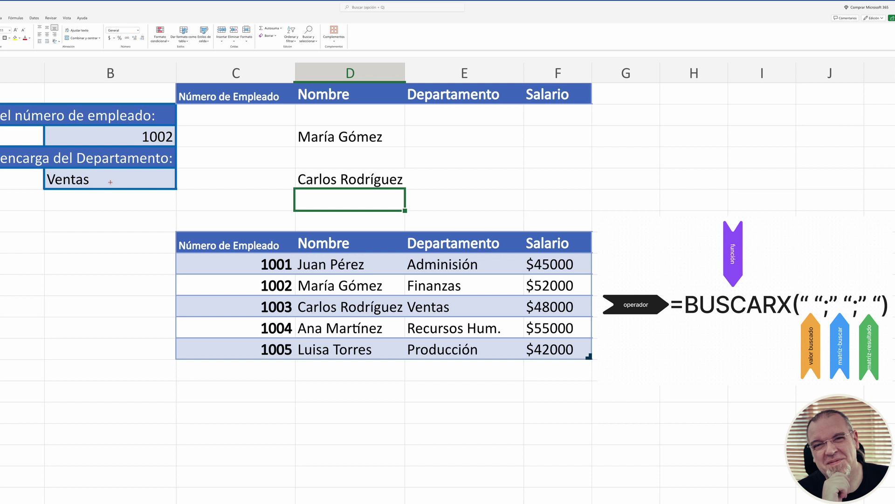
- Test the BUSCARX lookup by setting the department in B5 to Finanzas and to the unlisted department Productos
left_click(163, 178)
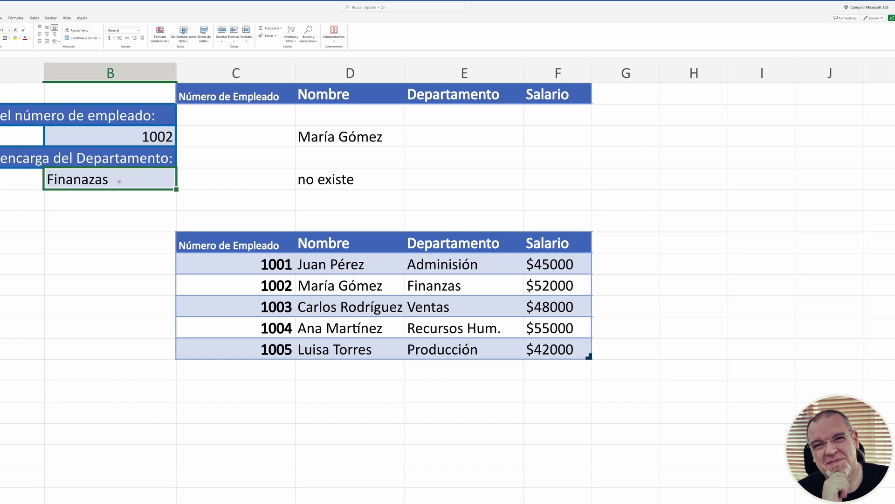
type("Finanzas")
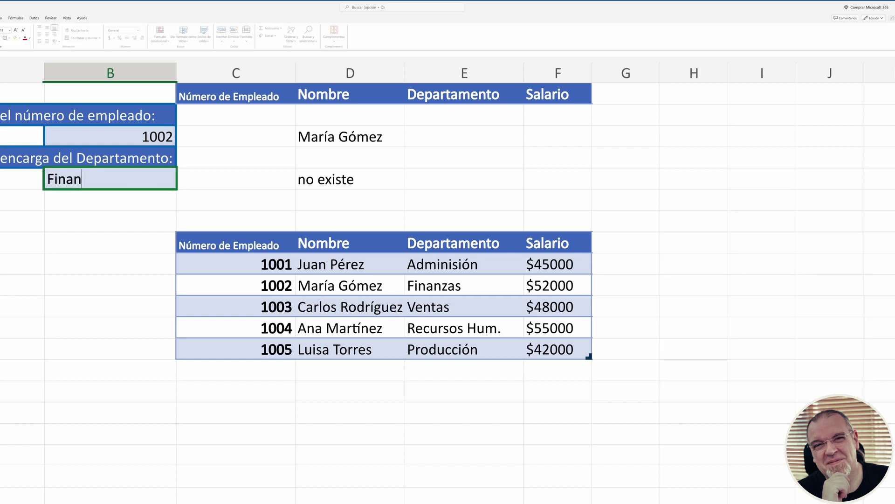
key("Return")
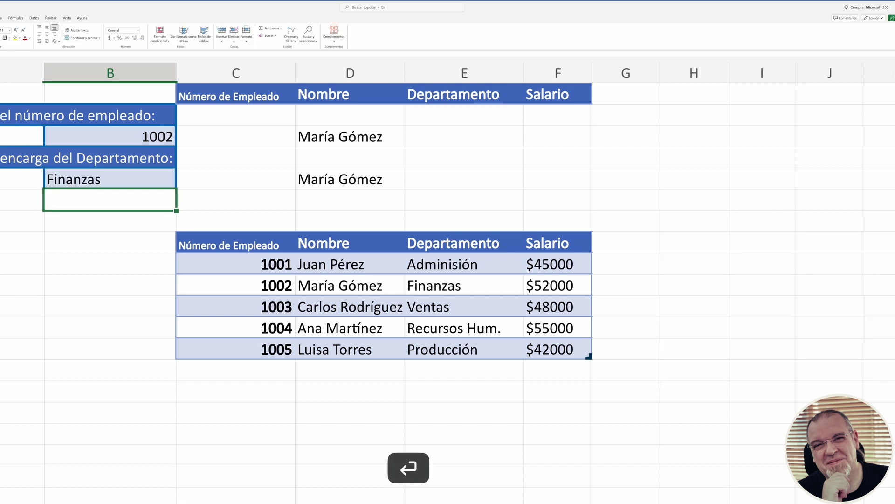
left_click(120, 177)
key("Delete")
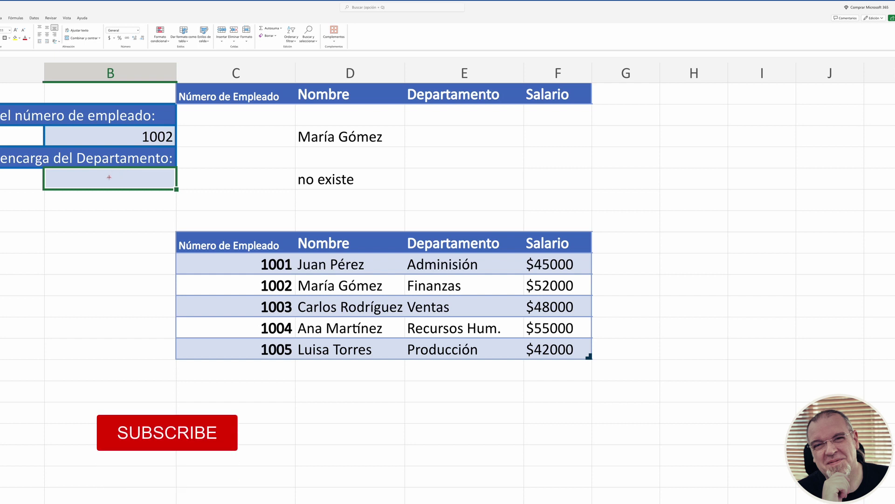
type("Productos")
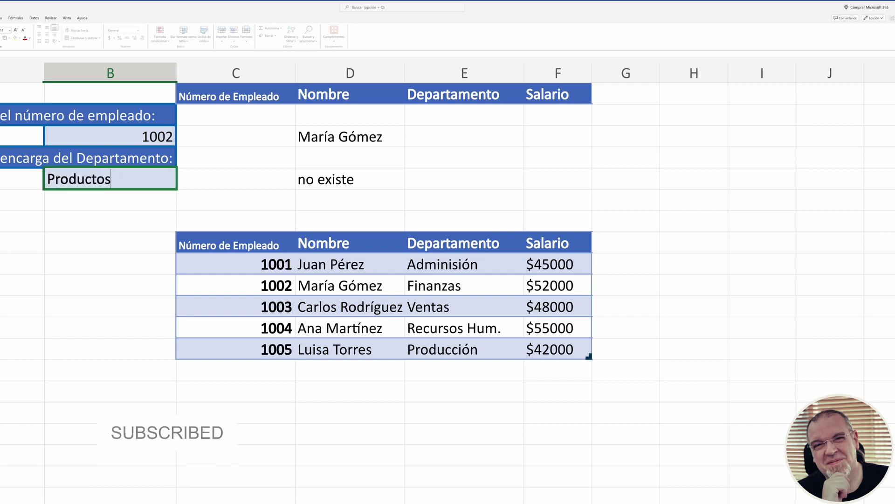
key("Return")
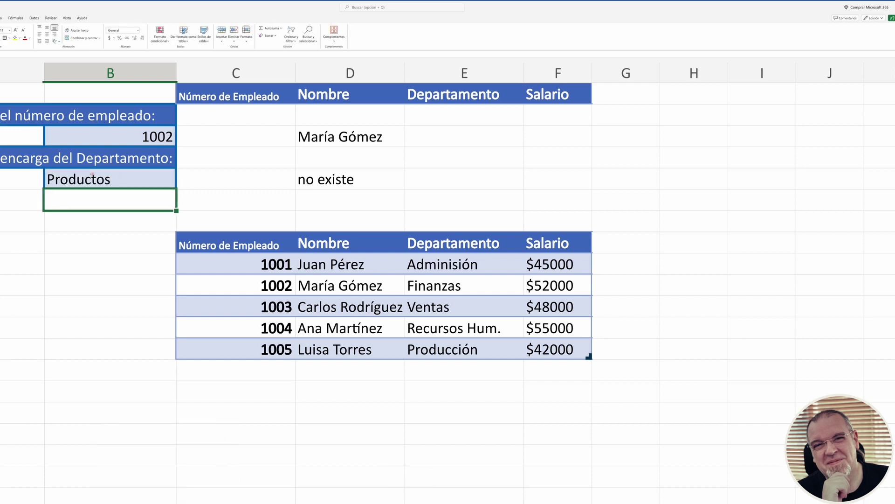
- Set the department in B5 to Producción to test the BUSCARX lookup with a department listed in the table
left_click(140, 181)
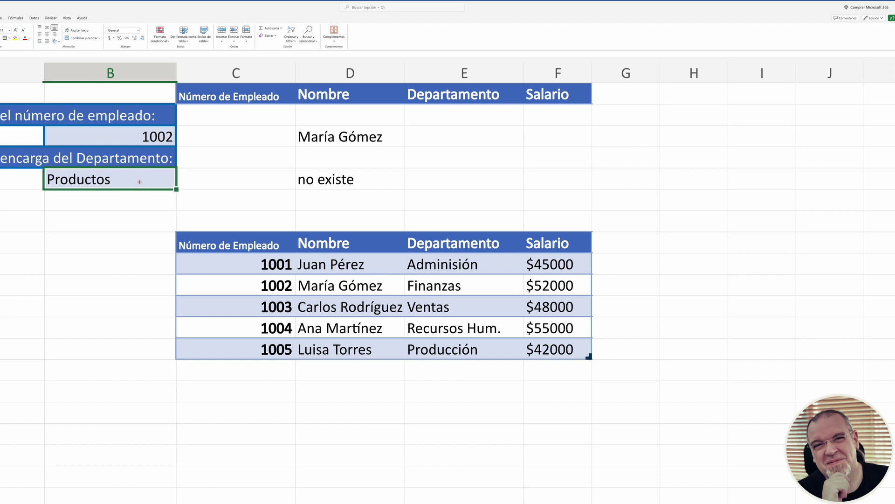
type("Producción")
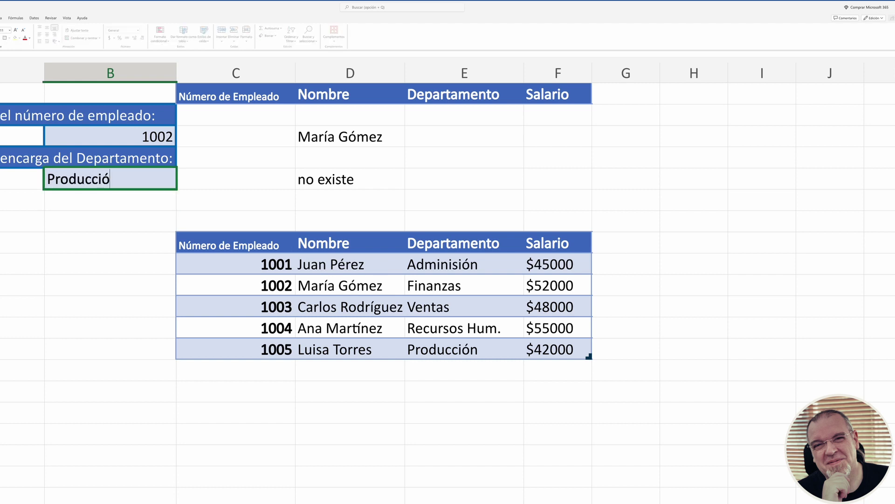
key("Return")
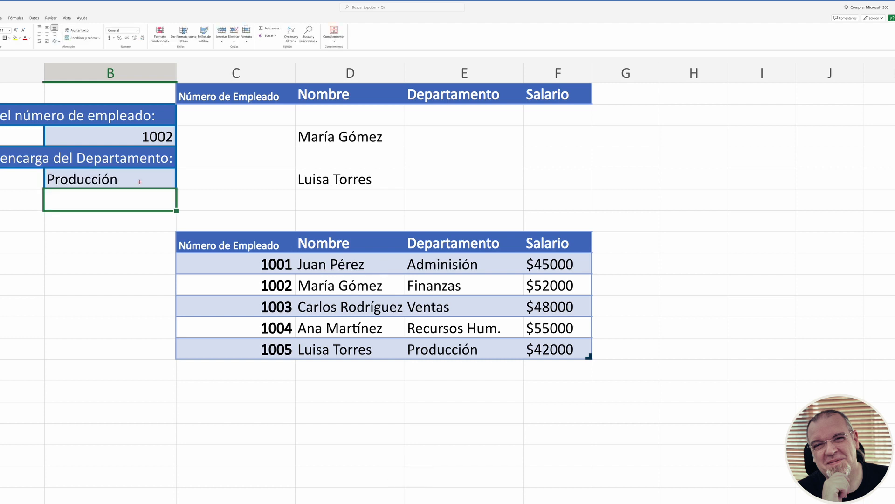
left_click(158, 185)
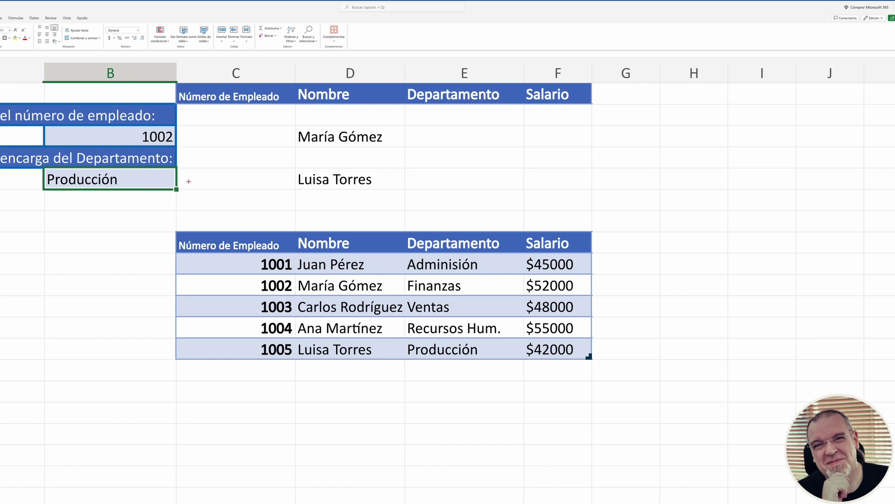
- Examine the BUSCARV formula in D3 and the BUSCARX formula in D5 to compare their arguments and referenced table columns
left_click(145, 141)
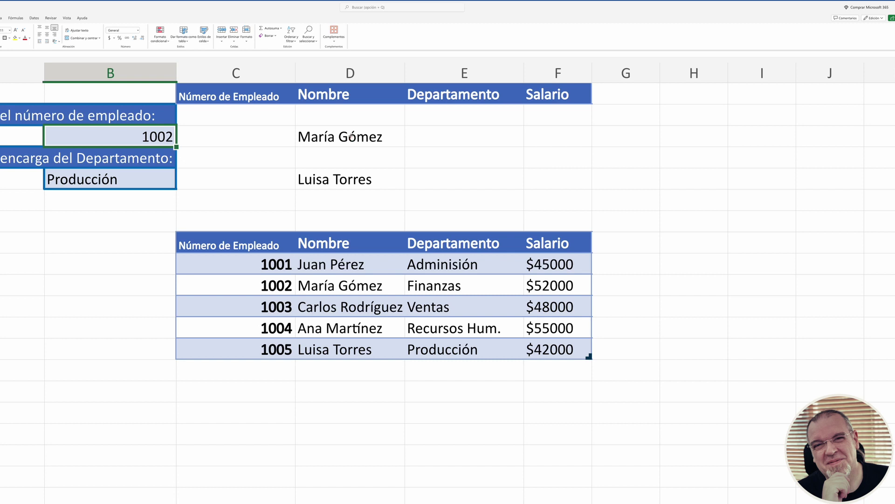
double_click(376, 138)
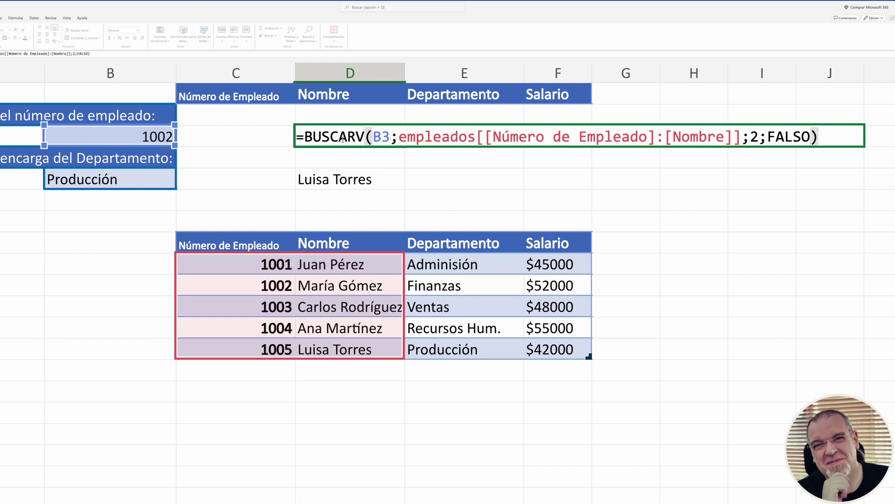
key("Escape")
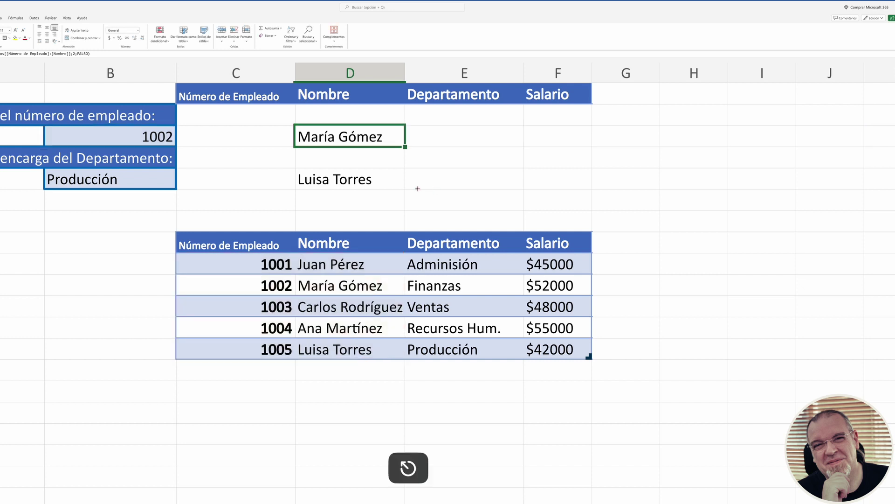
double_click(384, 183)
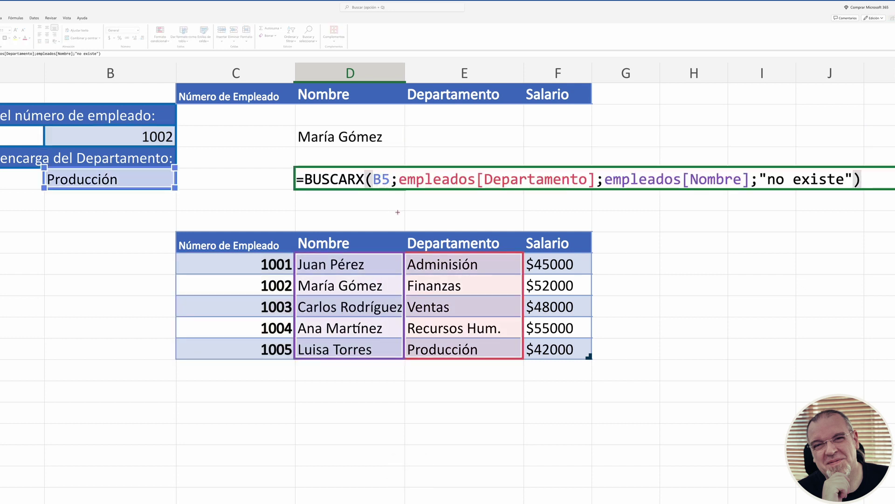